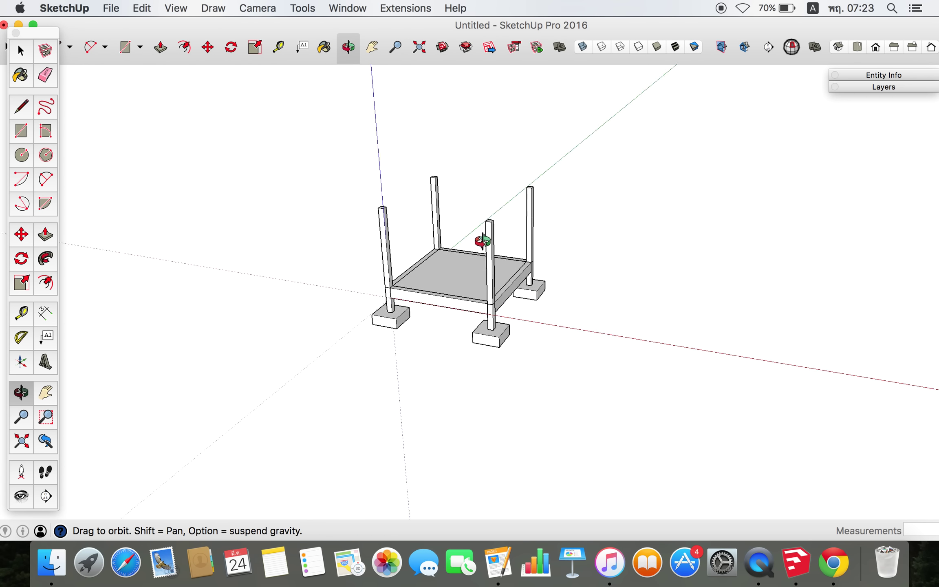
Orbit and zoom around the platform, then show Layers panel listing Layer0, B1, C1, C2, F1, S1
{"action": "middle_click_drag", "start_coordinate": [454, 312], "coordinate": [482, 298]}
{"action": "scroll", "coordinate": [455, 272], "scroll_direction": "up", "scroll_amount": 3}
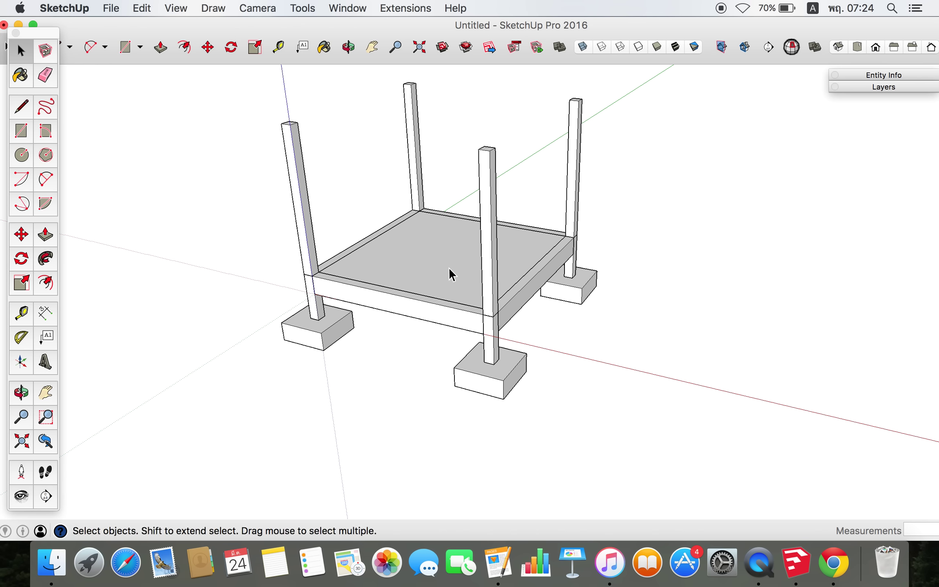
{"action": "scroll", "coordinate": [434, 339], "scroll_direction": "down", "scroll_amount": 3}
{"action": "mouse_move", "coordinate": [434, 340]}
{"action": "middle_mouse_down"}
{"action": "mouse_move", "coordinate": [440, 315]}
{"action": "mouse_move", "coordinate": [672, 113]}
{"action": "mouse_move", "coordinate": [359, 269]}
{"action": "middle_mouse_up"}
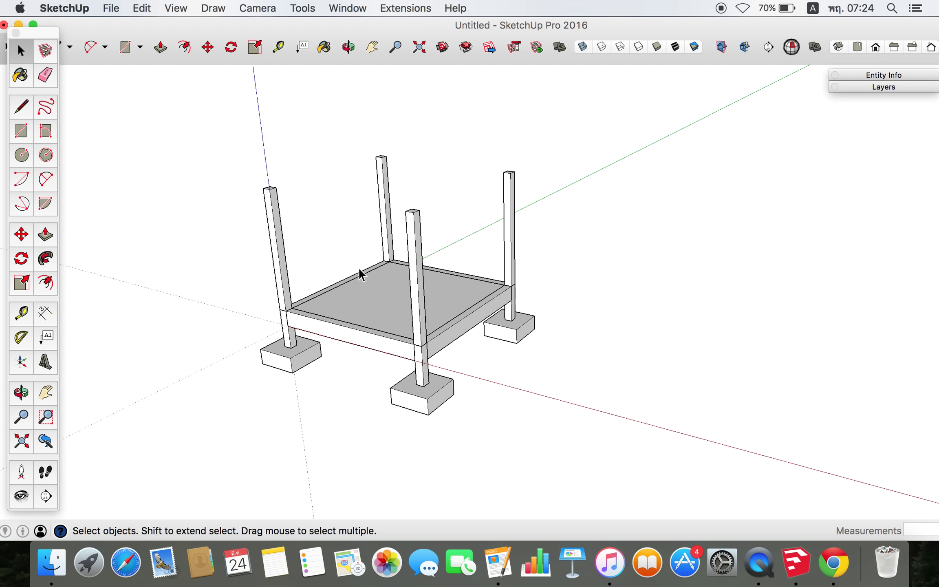
{"action": "left_click", "coordinate": [865, 86]}
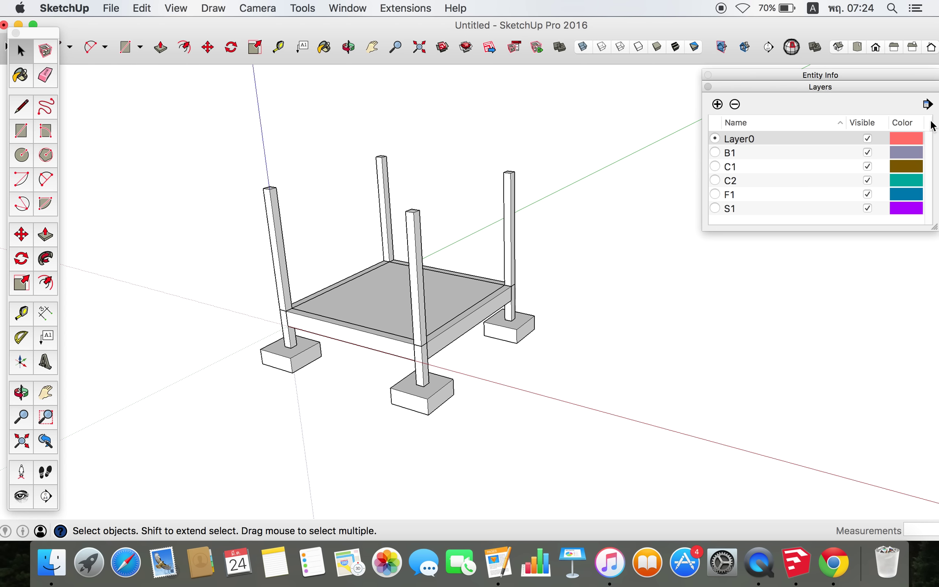
Turn on Color by Layer from the Layers details menu and orbit to check the colours
{"action": "left_click", "coordinate": [927, 104]}
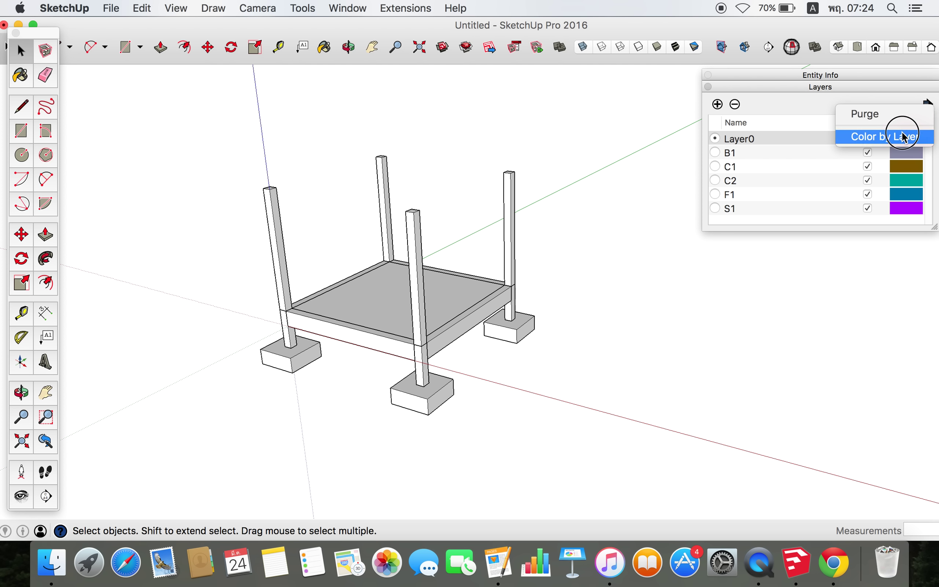
{"action": "left_click", "coordinate": [901, 137]}
{"action": "mouse_move", "coordinate": [328, 291]}
{"action": "middle_mouse_down"}
{"action": "mouse_move", "coordinate": [215, 328]}
{"action": "mouse_move", "coordinate": [319, 226]}
{"action": "mouse_move", "coordinate": [327, 295]}
{"action": "middle_mouse_up"}
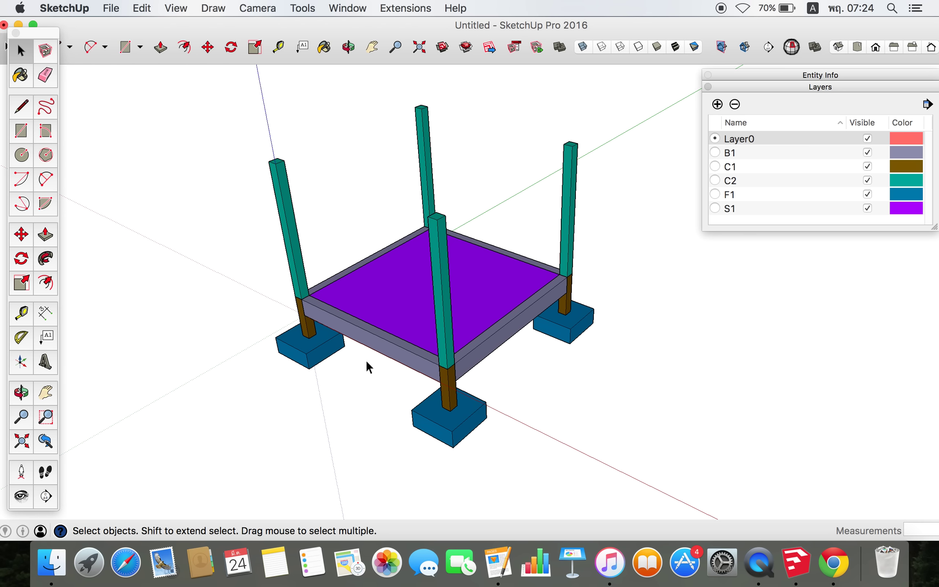
{"action": "left_click", "coordinate": [342, 9]}
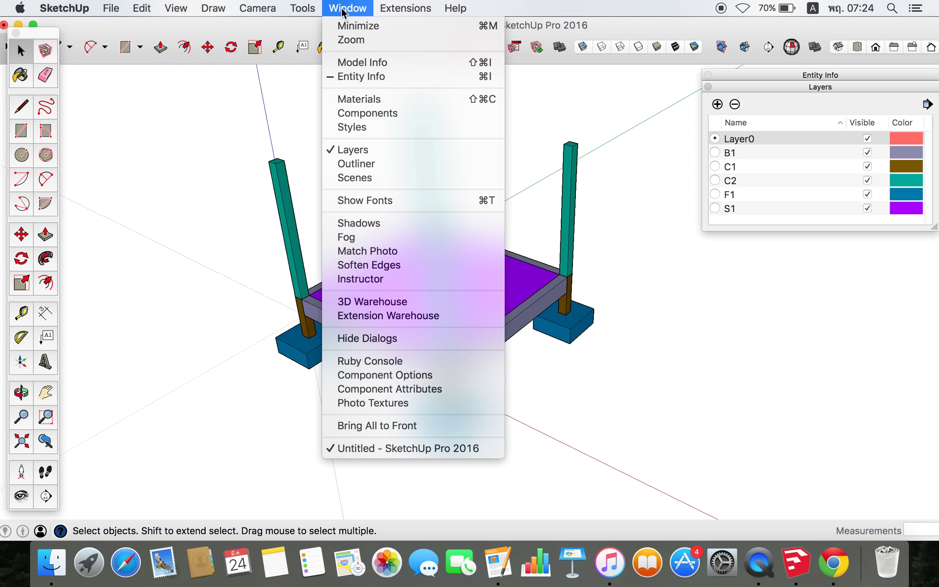
In the Styles Edit edge settings, set the edge colour to By material
{"action": "left_click", "coordinate": [352, 127]}
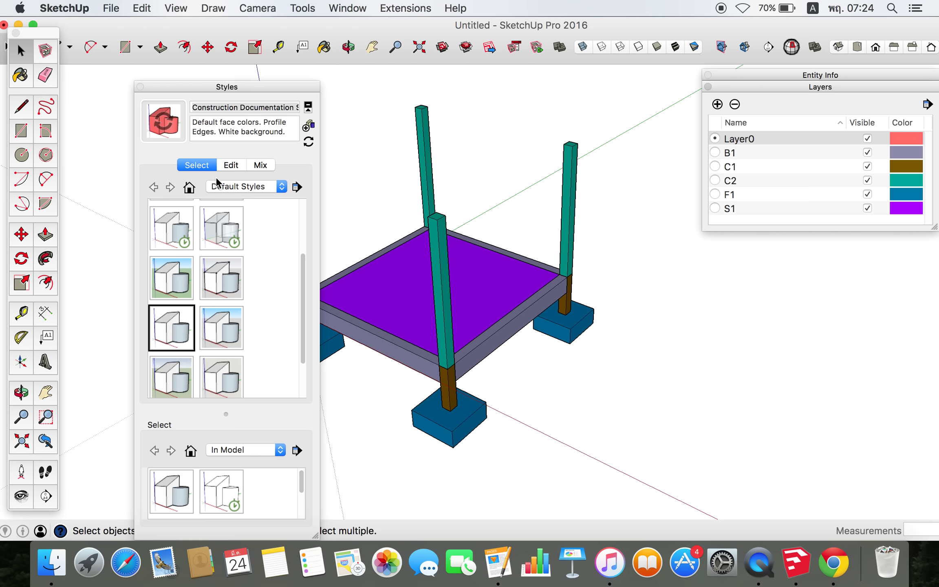
{"action": "left_click", "coordinate": [235, 166]}
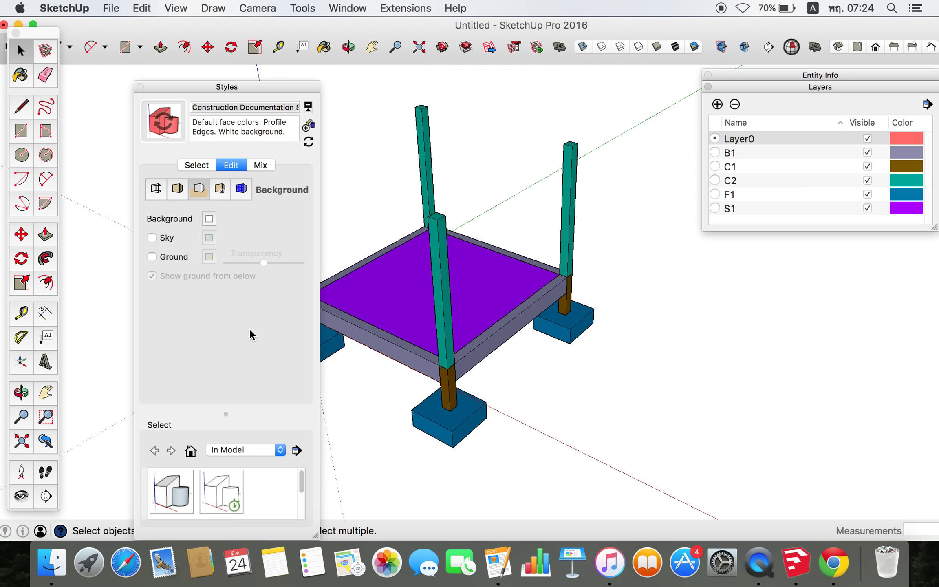
{"action": "left_click", "coordinate": [308, 109]}
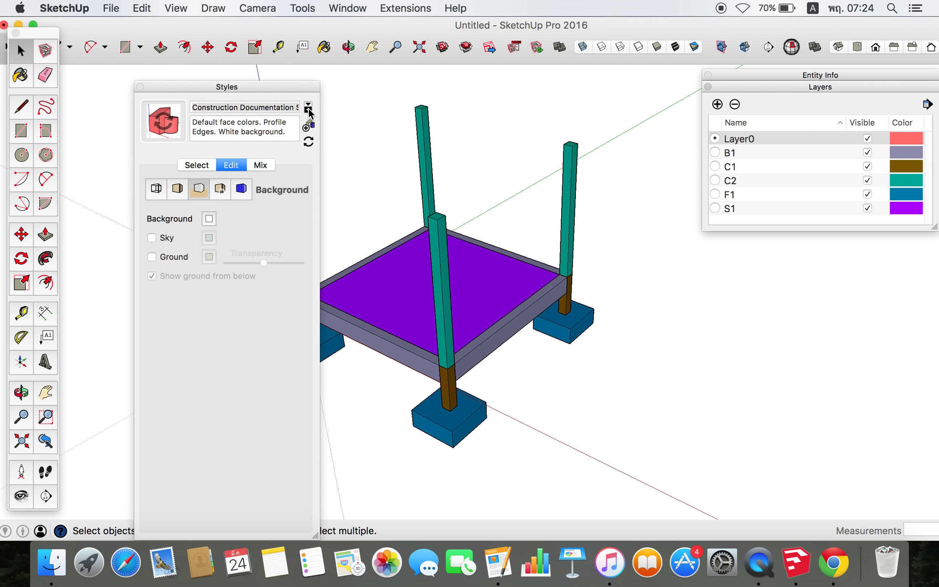
{"action": "left_click_drag", "start_coordinate": [241, 87], "coordinate": [302, 78]}
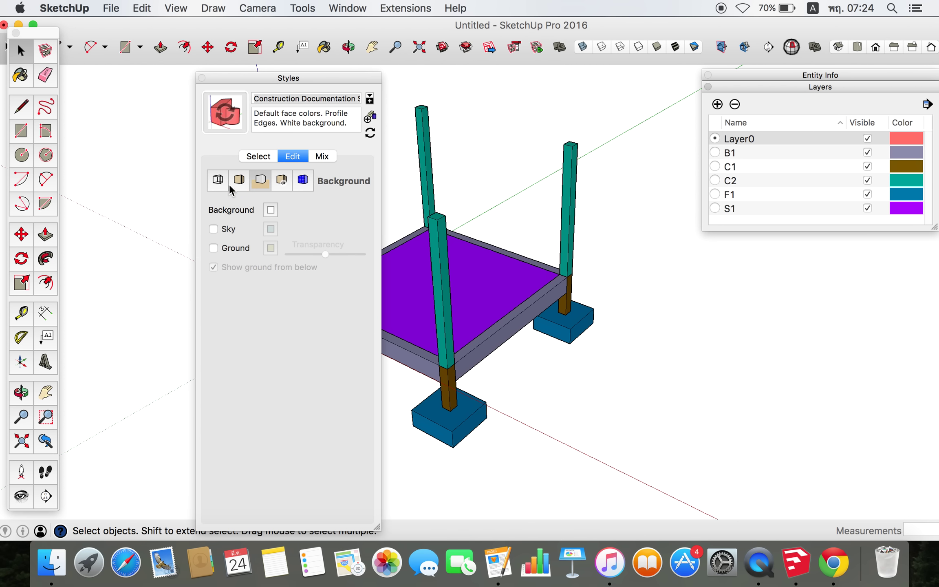
{"action": "left_click", "coordinate": [217, 180]}
{"action": "left_click", "coordinate": [278, 321]}
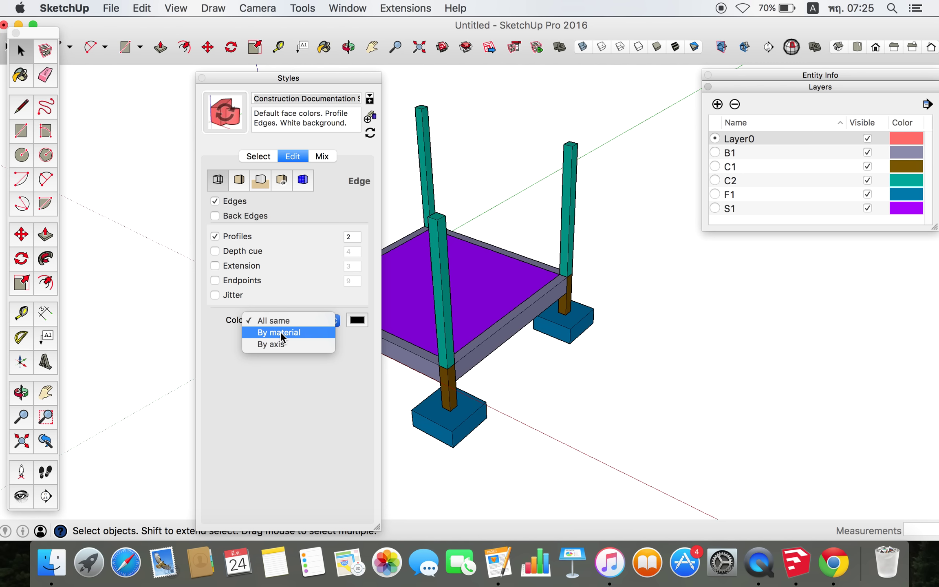
{"action": "left_click", "coordinate": [281, 331]}
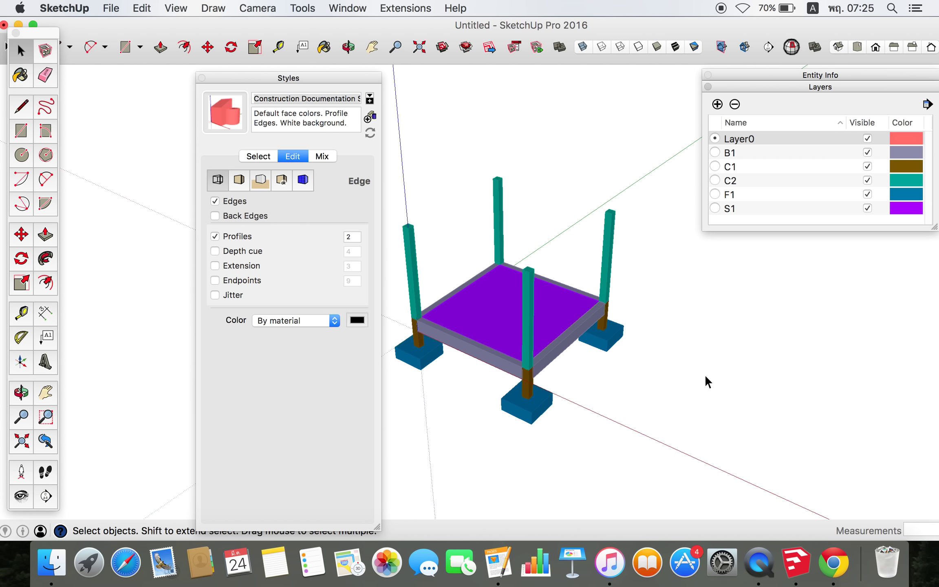
Switch the faces to Hidden Line style and orbit to inspect the coloured outlines
{"action": "middle_click_drag", "start_coordinate": [705, 374], "coordinate": [529, 335]}
{"action": "scroll", "coordinate": [523, 343], "scroll_direction": "up", "scroll_amount": 5}
{"action": "scroll", "coordinate": [522, 344], "scroll_direction": "up", "scroll_amount": 5}
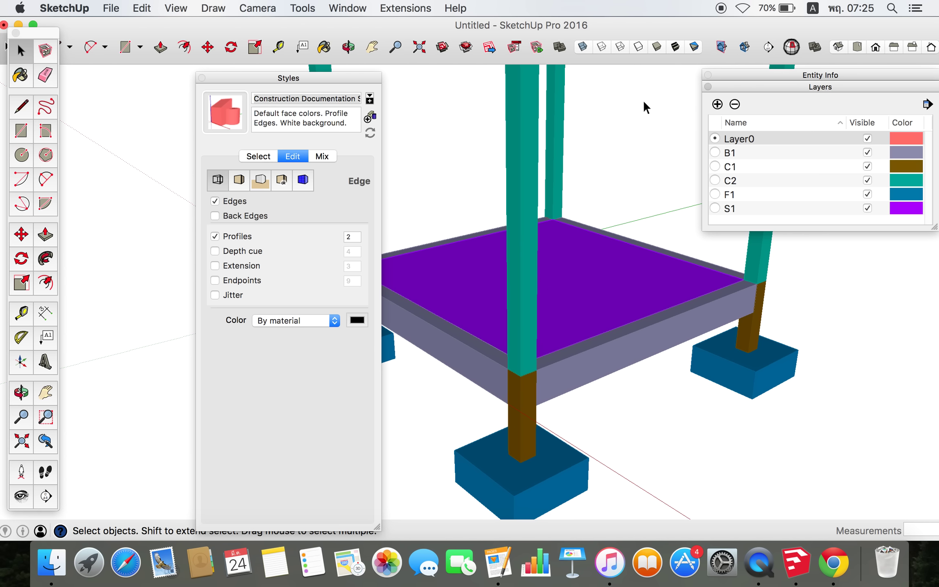
{"action": "left_click", "coordinate": [636, 48]}
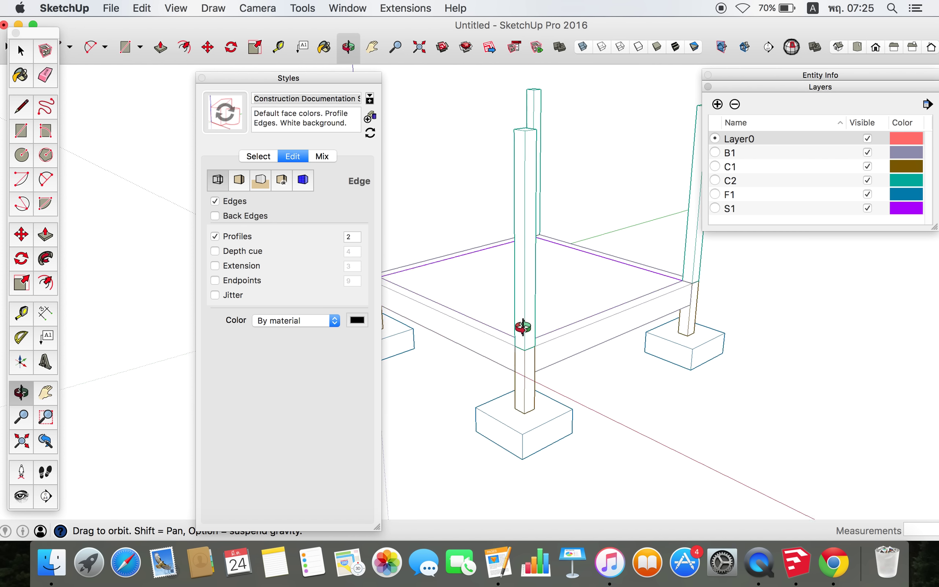
{"action": "middle_click_drag", "start_coordinate": [493, 301], "coordinate": [549, 302]}
{"action": "scroll", "coordinate": [549, 316], "scroll_direction": "down", "scroll_amount": 3}
{"action": "scroll", "coordinate": [548, 316], "scroll_direction": "down", "scroll_amount": 2}
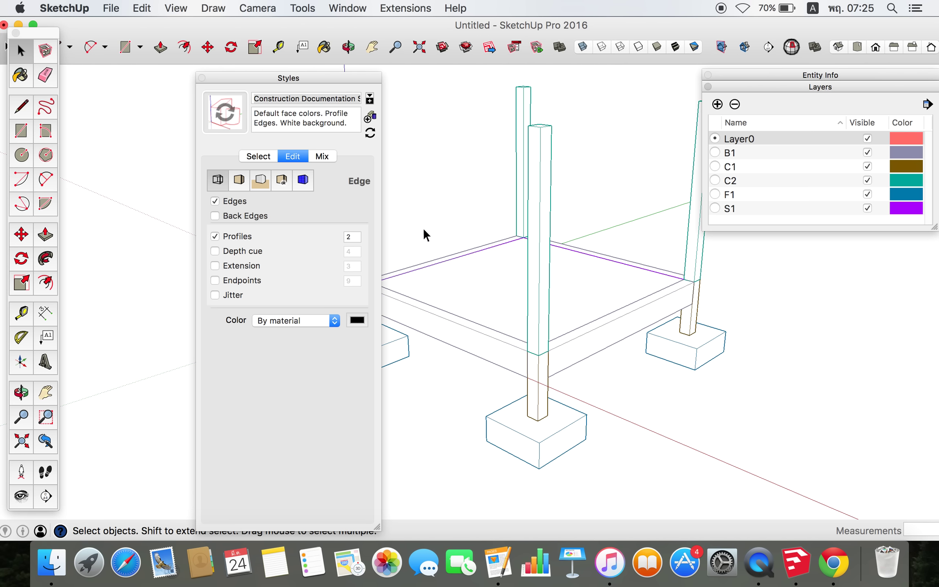
{"action": "left_click", "coordinate": [261, 183]}
Set the style background colour to black, then close the Colors and Styles windows
{"action": "left_click", "coordinate": [270, 210]}
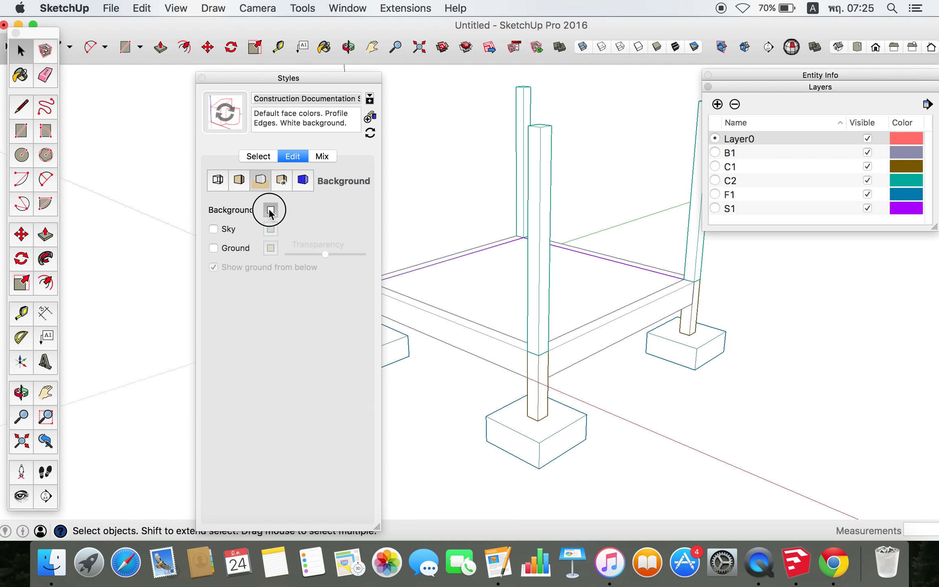
{"action": "left_click", "coordinate": [220, 414]}
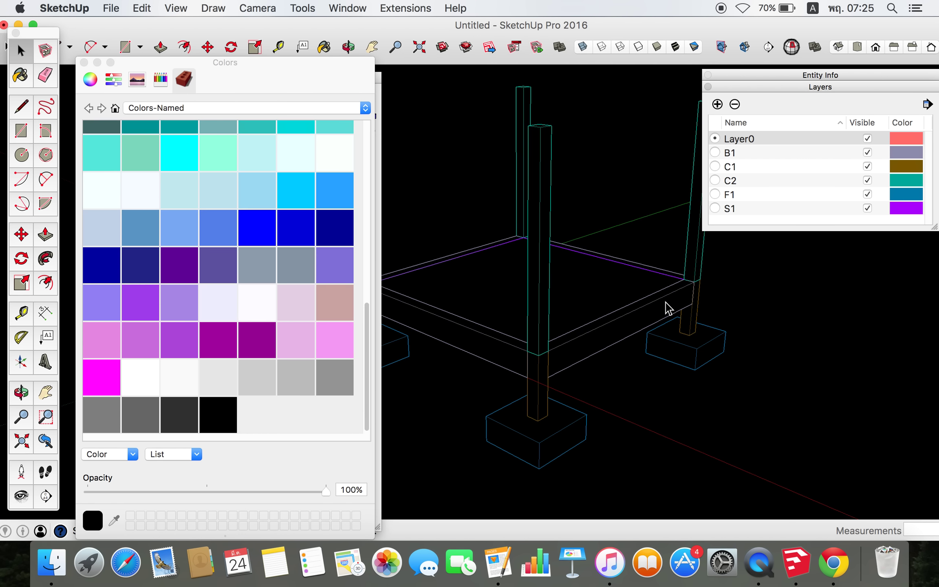
{"action": "scroll", "coordinate": [667, 308], "scroll_direction": "down", "scroll_amount": 5}
{"action": "scroll", "coordinate": [638, 310], "scroll_direction": "down", "scroll_amount": 2}
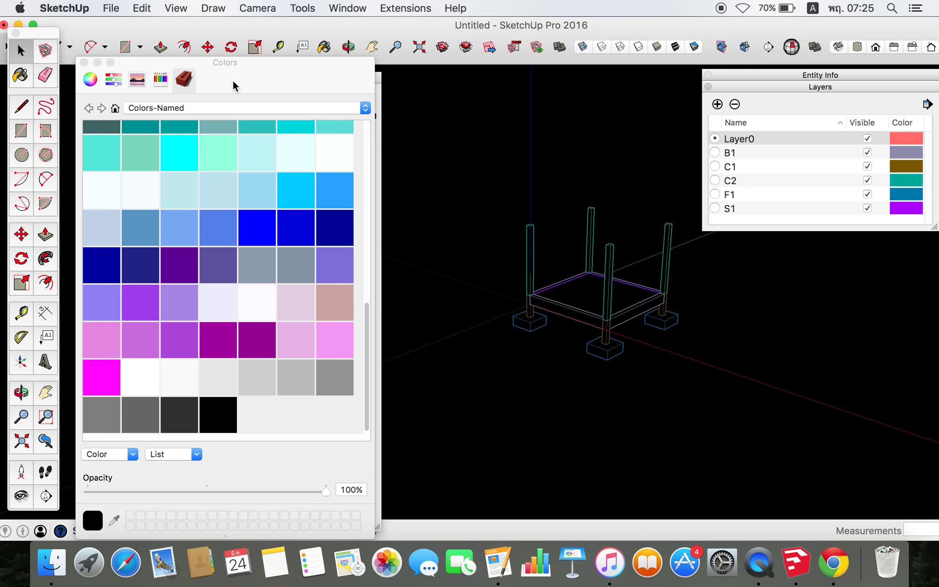
{"action": "mouse_move", "coordinate": [234, 85]}
{"action": "left_mouse_down"}
{"action": "mouse_move", "coordinate": [398, 179]}
{"action": "mouse_move", "coordinate": [465, 182]}
{"action": "left_mouse_up"}
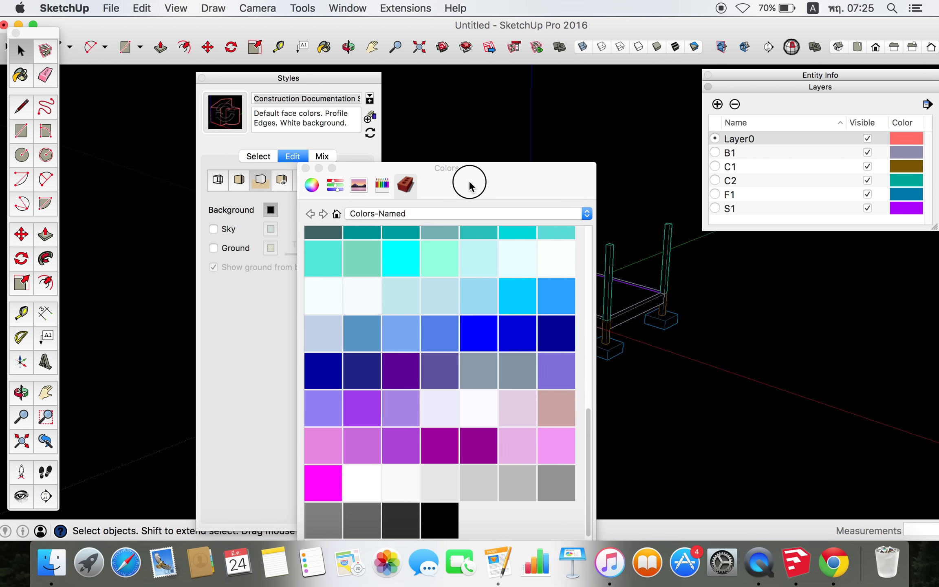
{"action": "left_click", "coordinate": [307, 169]}
{"action": "left_click", "coordinate": [202, 78]}
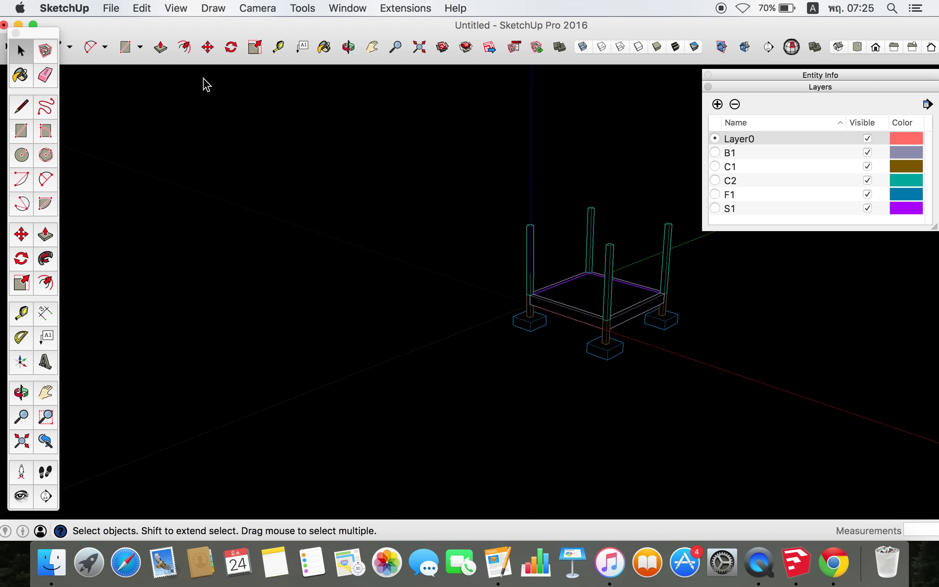
{"action": "left_click", "coordinate": [173, 8]}
{"action": "left_click", "coordinate": [175, 12]}
Hide the drawing axes, then switch to the Move tool and orbit the platform
{"action": "left_click", "coordinate": [192, 96]}
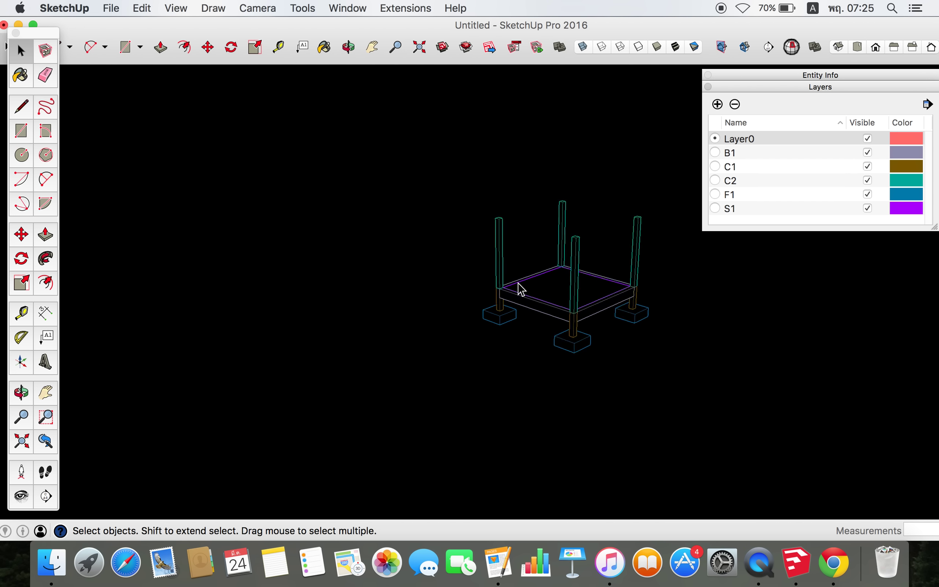
{"action": "scroll", "coordinate": [620, 285], "scroll_direction": "up", "scroll_amount": 5}
{"action": "scroll", "coordinate": [529, 277], "scroll_direction": "down", "scroll_amount": 3}
{"action": "key", "text": "m"}
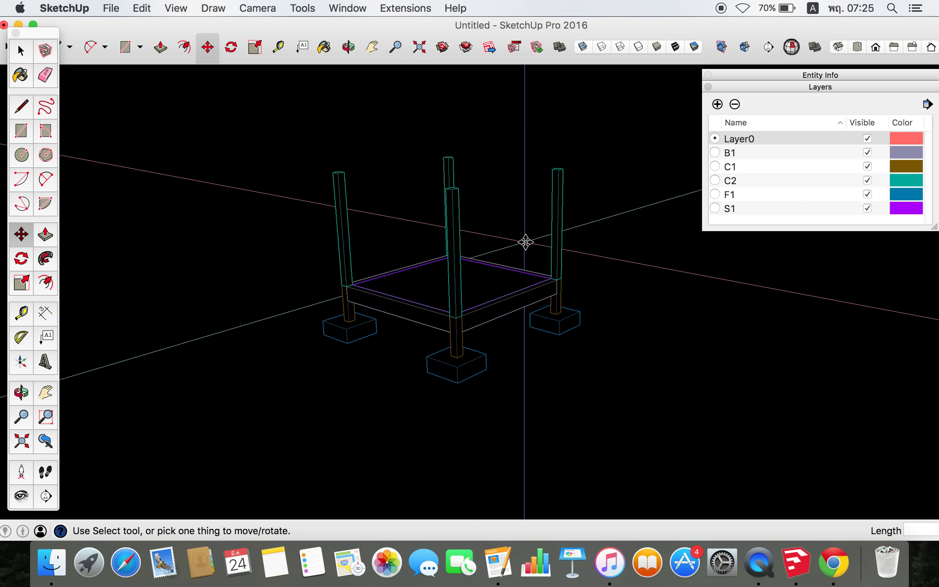
{"action": "mouse_move", "coordinate": [526, 242]}
{"action": "left_mouse_down"}
{"action": "mouse_move", "coordinate": [542, 162]}
{"action": "mouse_move", "coordinate": [549, 169]}
{"action": "left_mouse_up"}
{"action": "middle_click_drag", "start_coordinate": [549, 169], "coordinate": [547, 184]}
{"action": "scroll", "coordinate": [546, 187], "scroll_direction": "down", "scroll_amount": 2}
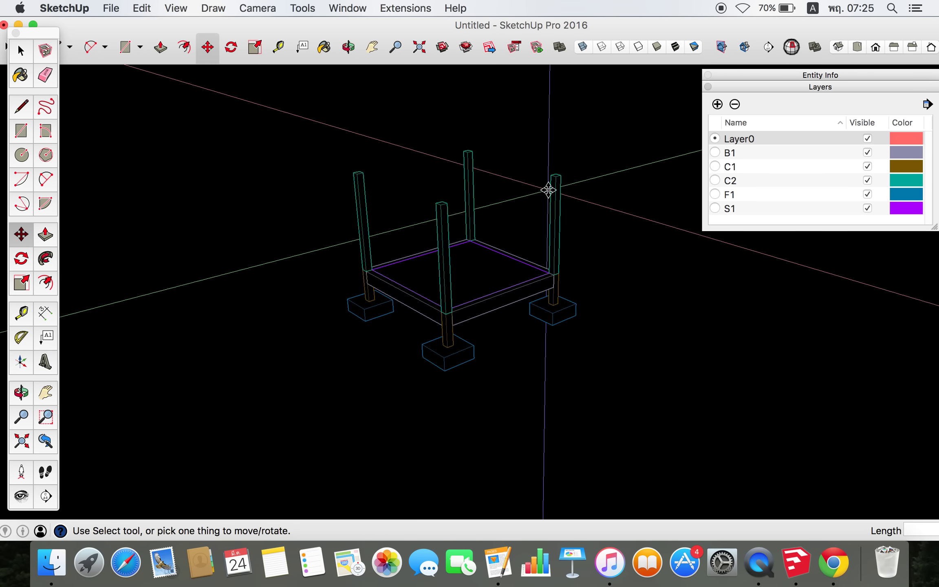
{"action": "scroll", "coordinate": [431, 171], "scroll_direction": "up", "scroll_amount": 3}
{"action": "mouse_move", "coordinate": [431, 172]}
{"action": "middle_mouse_down"}
{"action": "mouse_move", "coordinate": [421, 167]}
{"action": "mouse_move", "coordinate": [512, 161]}
{"action": "middle_mouse_up"}
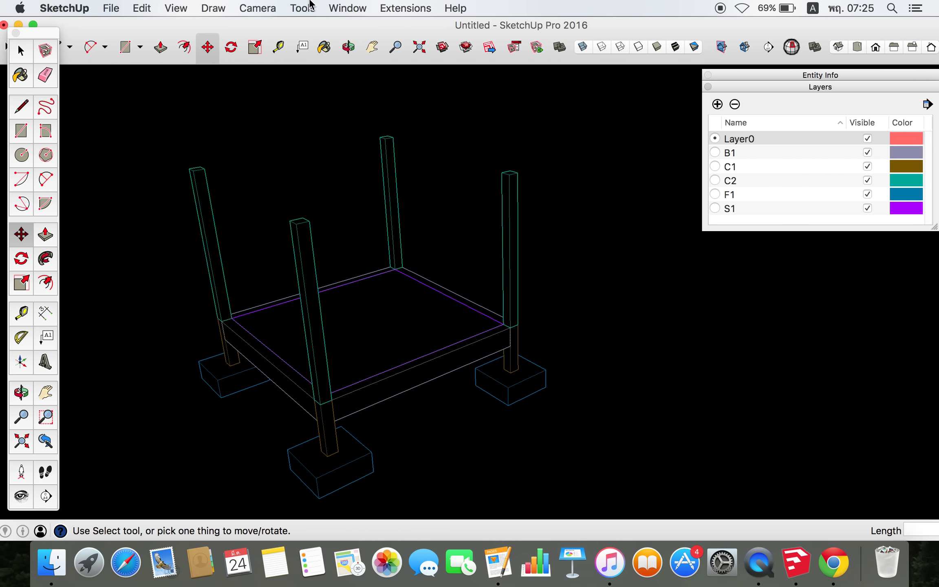
Open SketchUp Preferences, look through its pages, close it and orbit the platform
{"action": "left_click", "coordinate": [335, 10]}
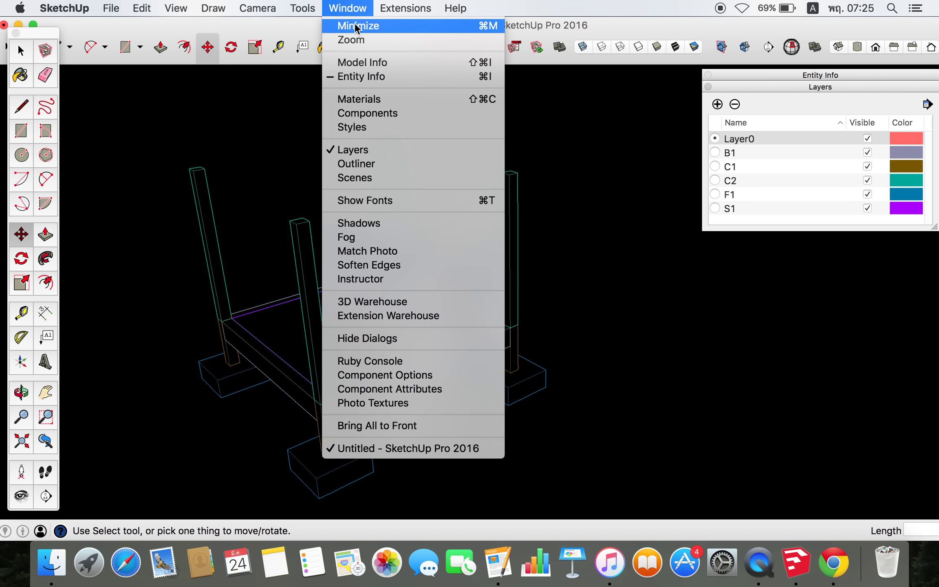
{"action": "left_click", "coordinate": [88, 49]}
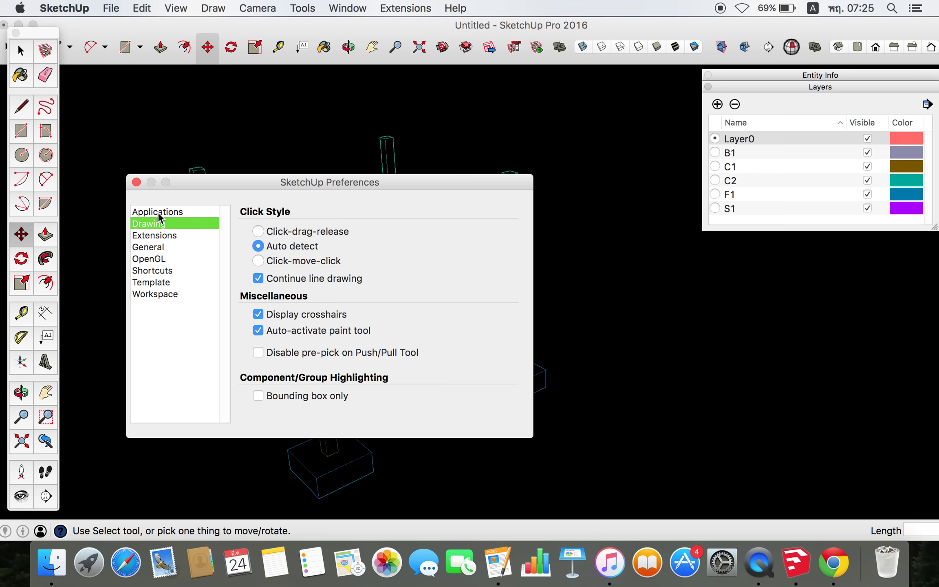
{"action": "left_click", "coordinate": [159, 213]}
{"action": "left_click", "coordinate": [136, 182]}
{"action": "mouse_move", "coordinate": [286, 188]}
{"action": "middle_mouse_down"}
{"action": "mouse_move", "coordinate": [434, 213]}
{"action": "mouse_move", "coordinate": [350, 216]}
{"action": "middle_mouse_up"}
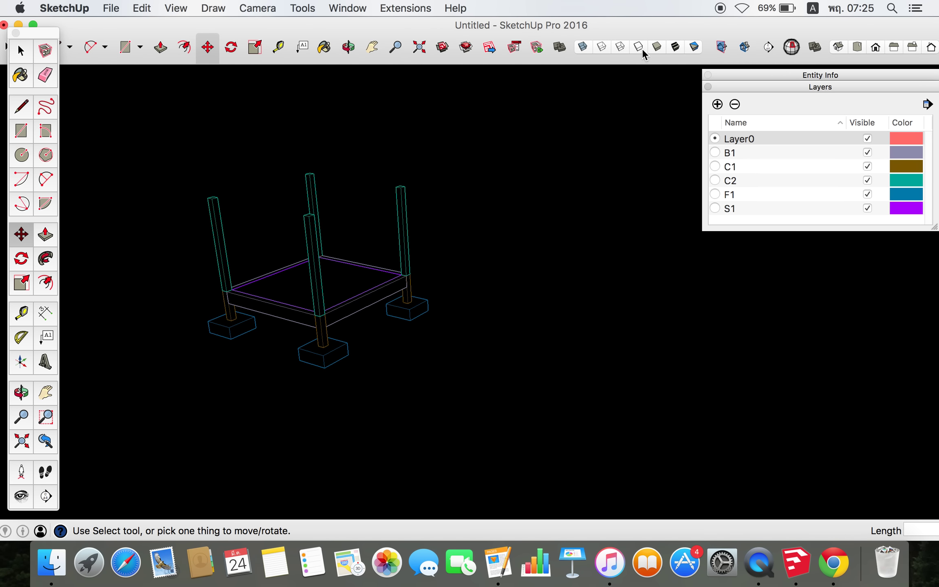
Switch the faces to Monochrome shading and orbit the platform slightly
{"action": "left_click", "coordinate": [693, 47]}
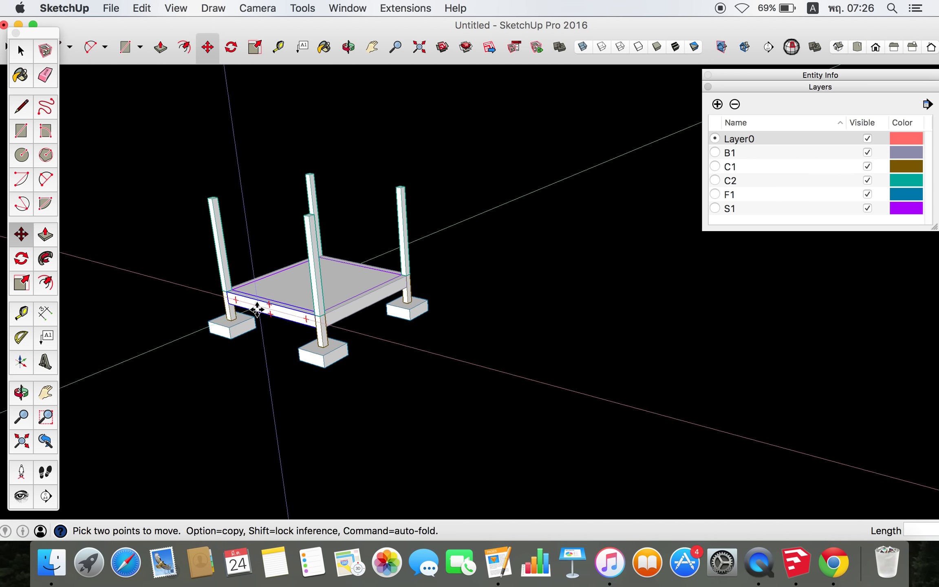
{"action": "middle_click_drag", "start_coordinate": [257, 310], "coordinate": [137, 304]}
{"action": "scroll", "coordinate": [326, 269], "scroll_direction": "down", "scroll_amount": 3}
{"action": "scroll", "coordinate": [394, 246], "scroll_direction": "up", "scroll_amount": 3}
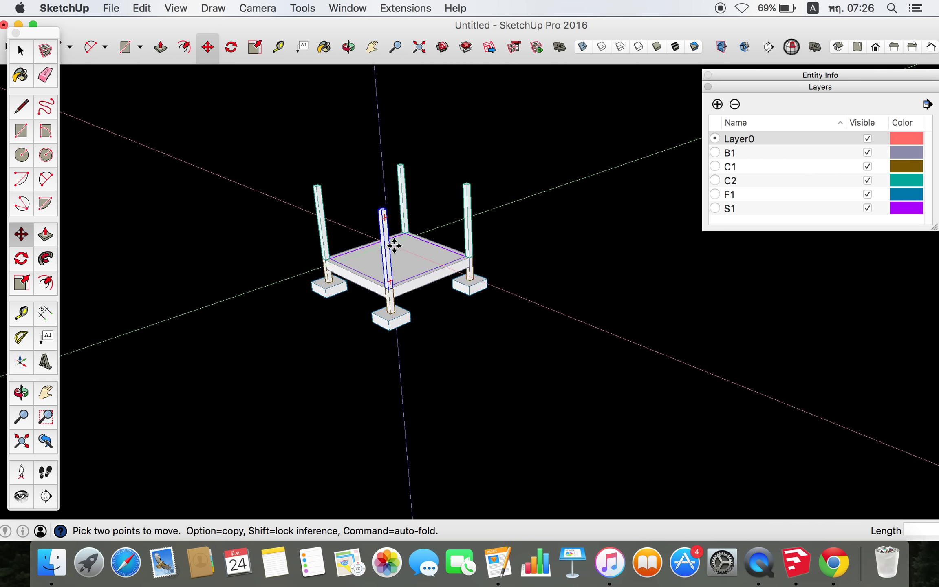
{"action": "scroll", "coordinate": [394, 246], "scroll_direction": "up", "scroll_amount": 5}
{"action": "middle_click_drag", "start_coordinate": [398, 314], "coordinate": [413, 331]}
{"action": "scroll", "coordinate": [413, 331], "scroll_direction": "down", "scroll_amount": 4}
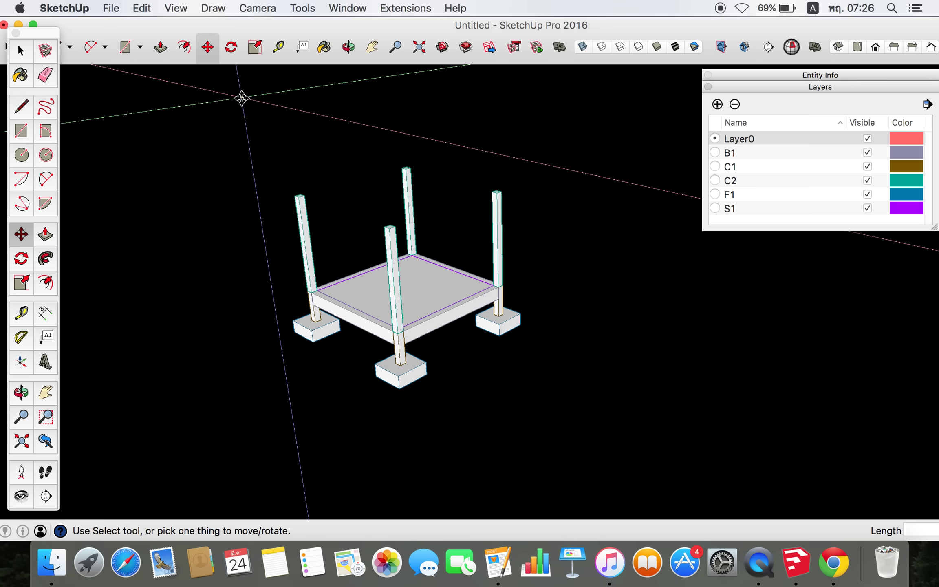
Turn on Parallel Projection, set the Iso view, and show the model as wireframe
{"action": "left_click", "coordinate": [257, 8]}
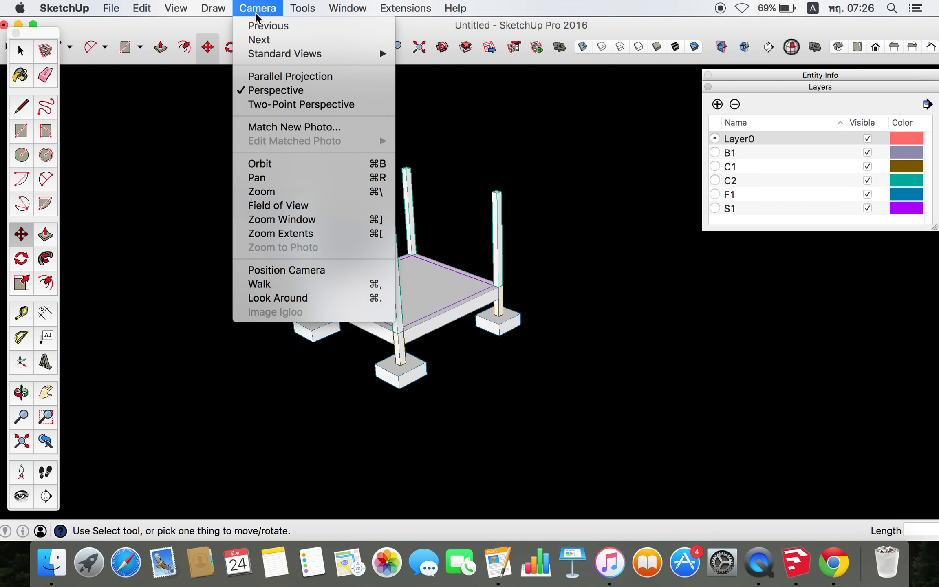
{"action": "left_click", "coordinate": [269, 76]}
{"action": "left_click", "coordinate": [838, 47]}
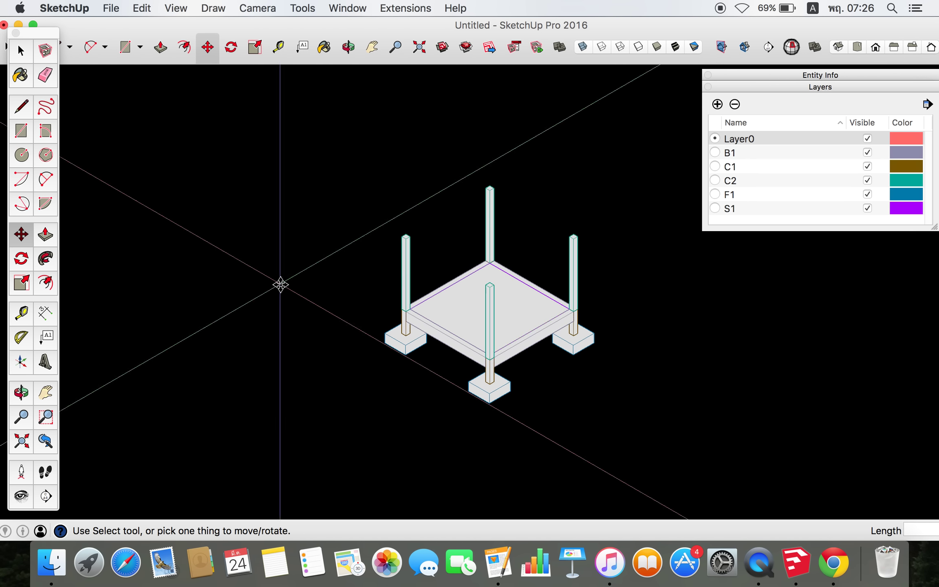
{"action": "scroll", "coordinate": [576, 315], "scroll_direction": "up", "scroll_amount": 5}
{"action": "scroll", "coordinate": [495, 290], "scroll_direction": "down", "scroll_amount": 2}
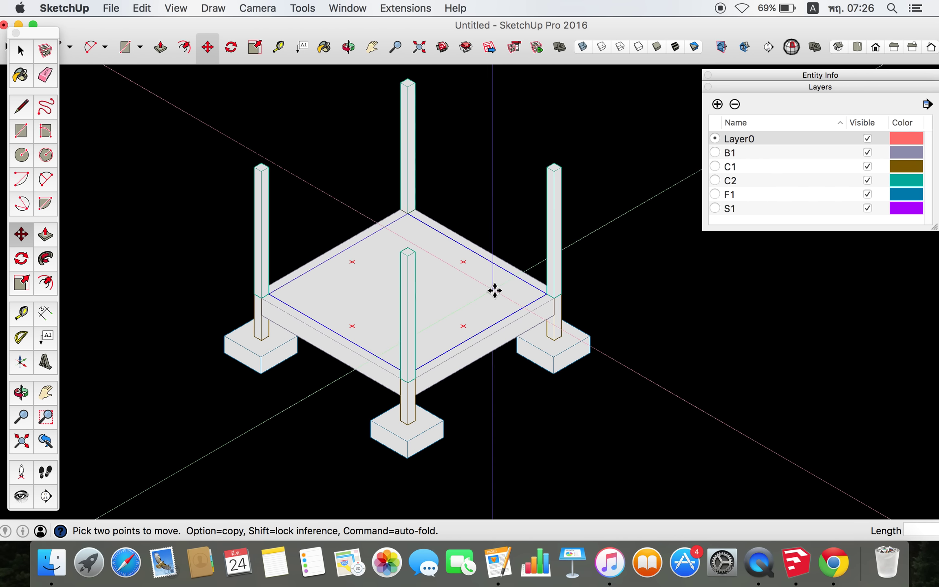
{"action": "left_click", "coordinate": [615, 47]}
{"action": "middle_click_drag", "start_coordinate": [424, 349], "coordinate": [386, 342], "text": "shift"}
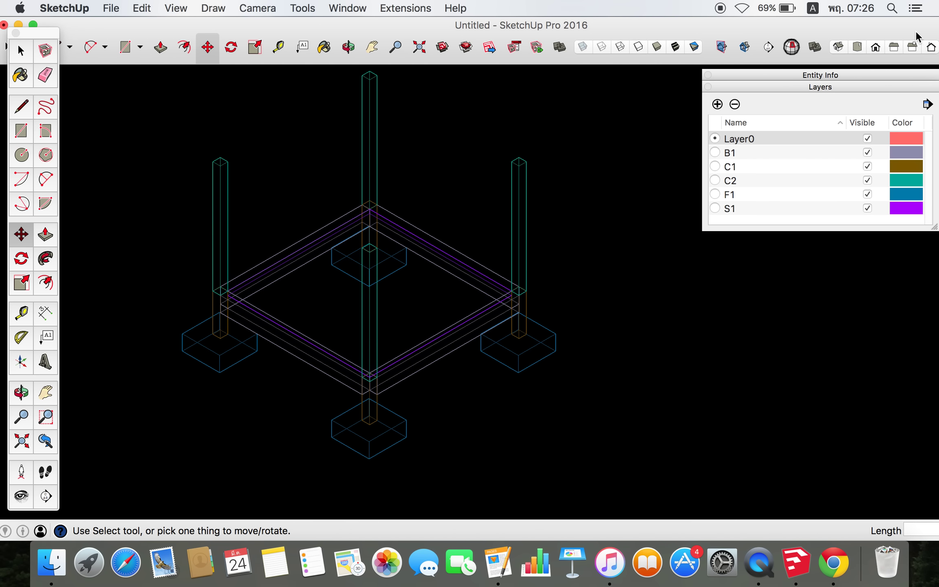
{"action": "left_click", "coordinate": [876, 47]}
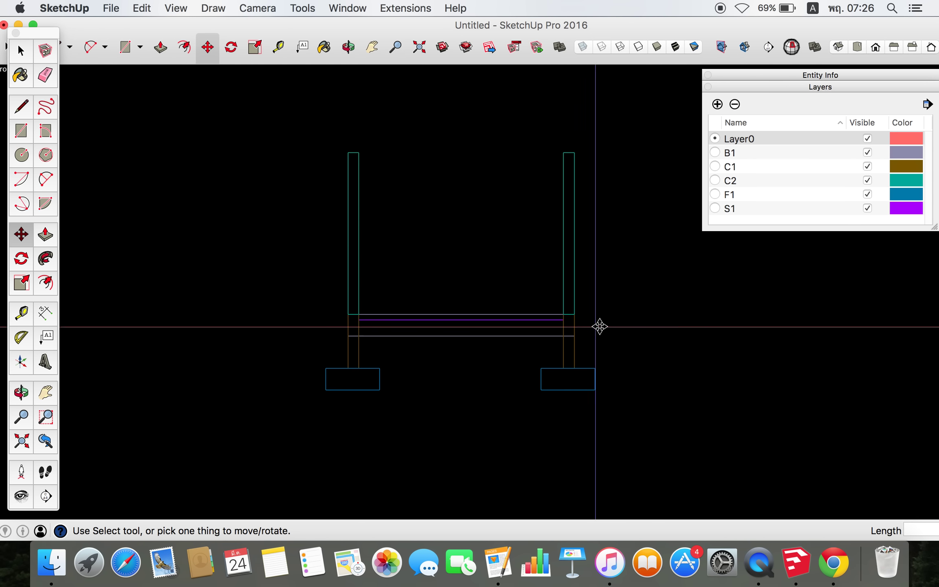
{"action": "left_click", "coordinate": [857, 47]}
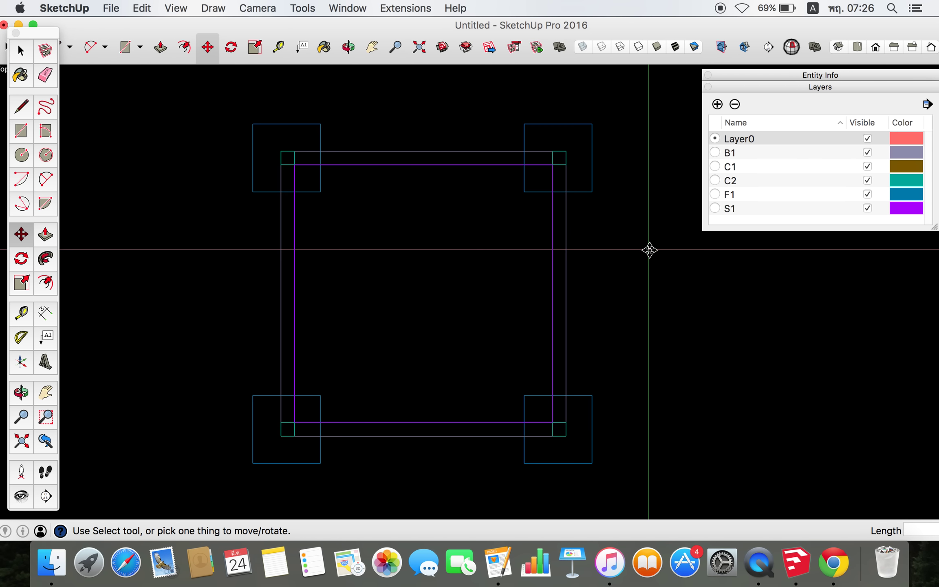
{"action": "scroll", "coordinate": [351, 267], "scroll_direction": "down", "scroll_amount": 2}
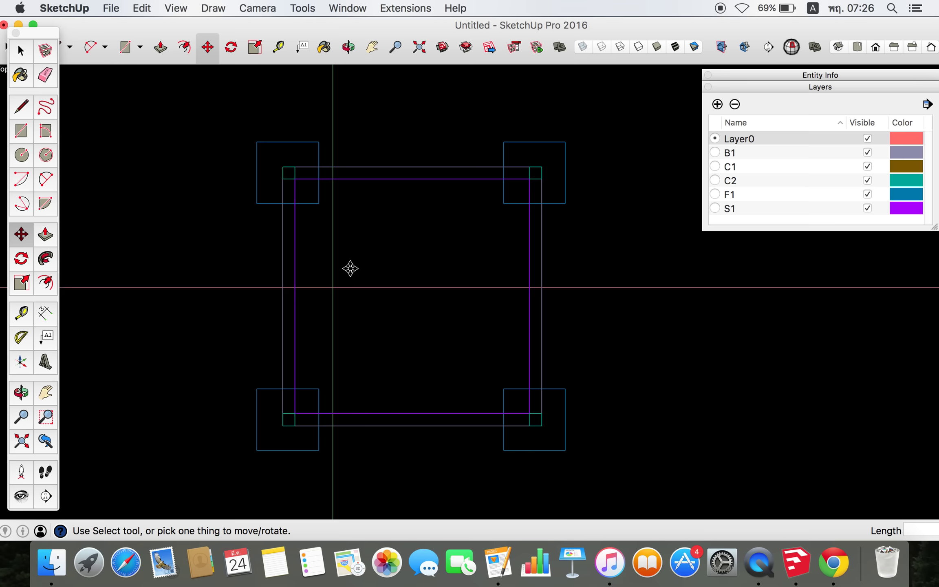
{"action": "left_click", "coordinate": [670, 50]}
{"action": "left_click", "coordinate": [695, 48]}
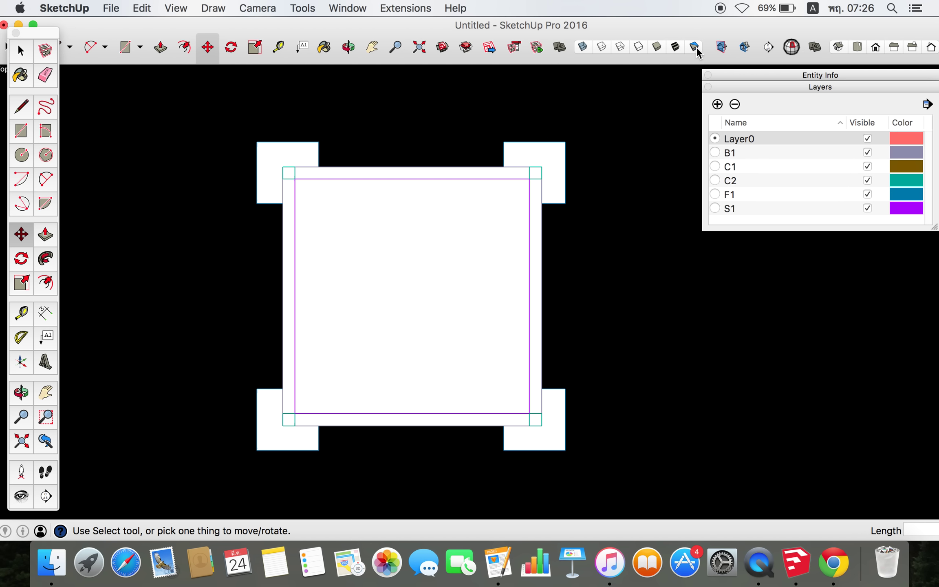
{"action": "left_click", "coordinate": [638, 47]}
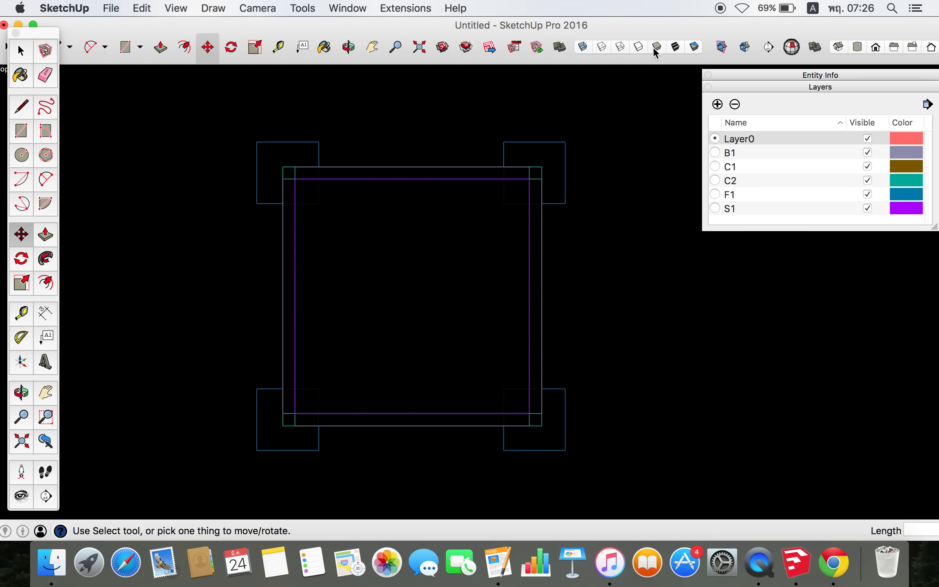
{"action": "scroll", "coordinate": [513, 199], "scroll_direction": "down", "scroll_amount": 2}
{"action": "scroll", "coordinate": [450, 308], "scroll_direction": "up", "scroll_amount": 4}
{"action": "scroll", "coordinate": [454, 245], "scroll_direction": "down", "scroll_amount": 3}
{"action": "scroll", "coordinate": [535, 493], "scroll_direction": "up", "scroll_amount": 2}
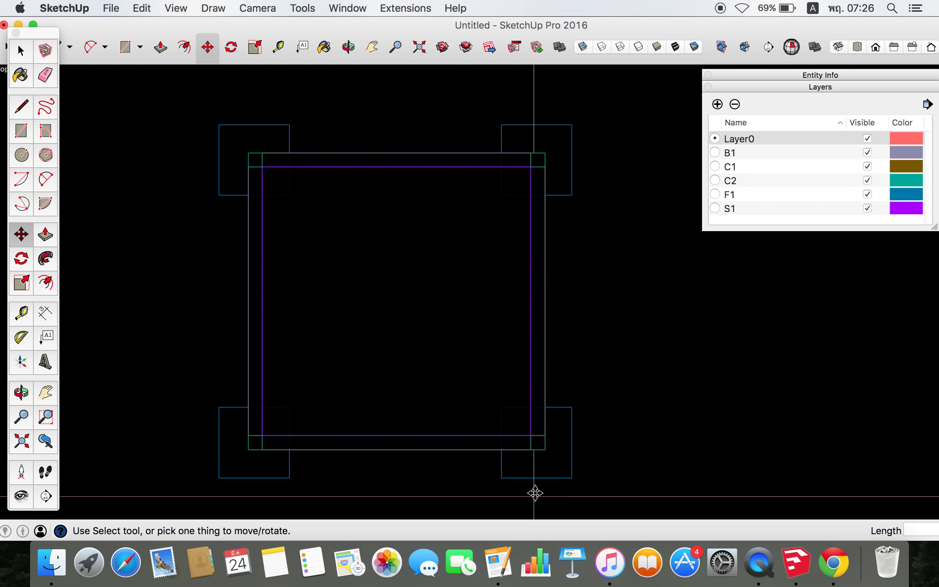
{"action": "left_click", "coordinate": [658, 50]}
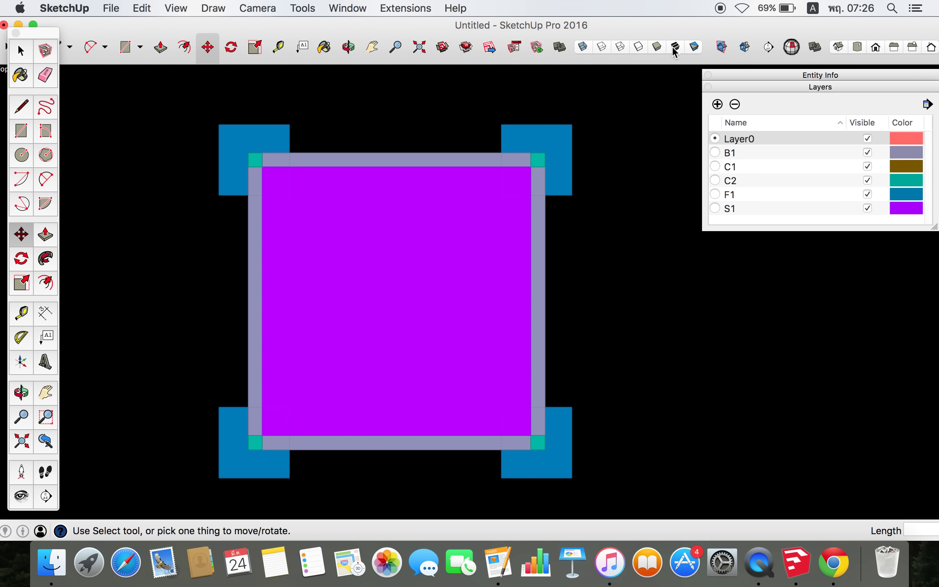
{"action": "left_click", "coordinate": [693, 48]}
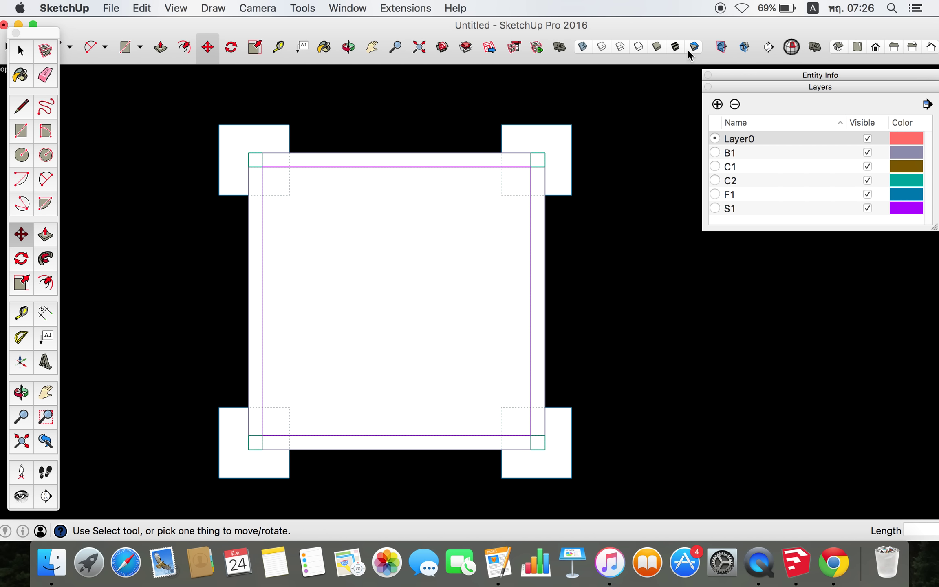
{"action": "left_click", "coordinate": [619, 50]}
{"action": "left_click", "coordinate": [909, 50]}
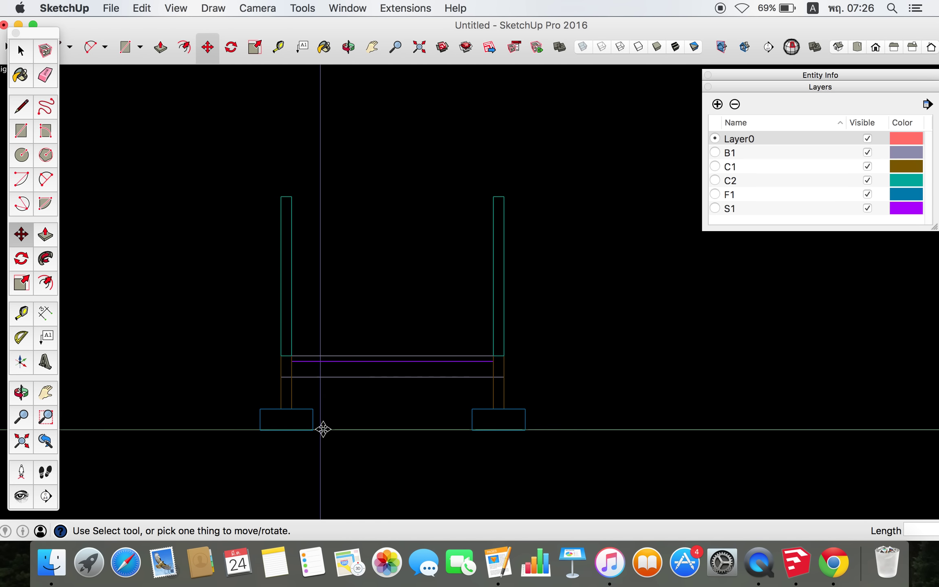
{"action": "left_click", "coordinate": [931, 54]}
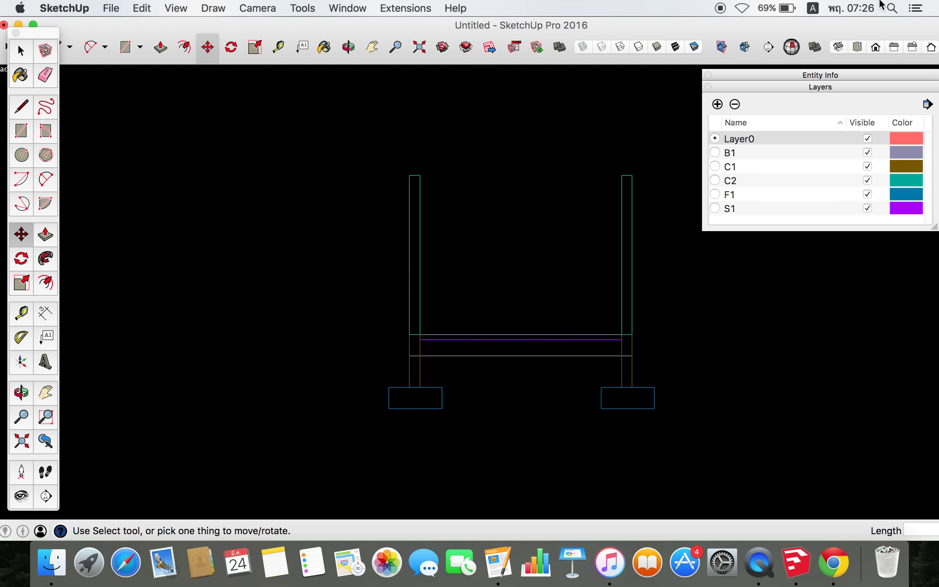
{"action": "left_click", "coordinate": [671, 52]}
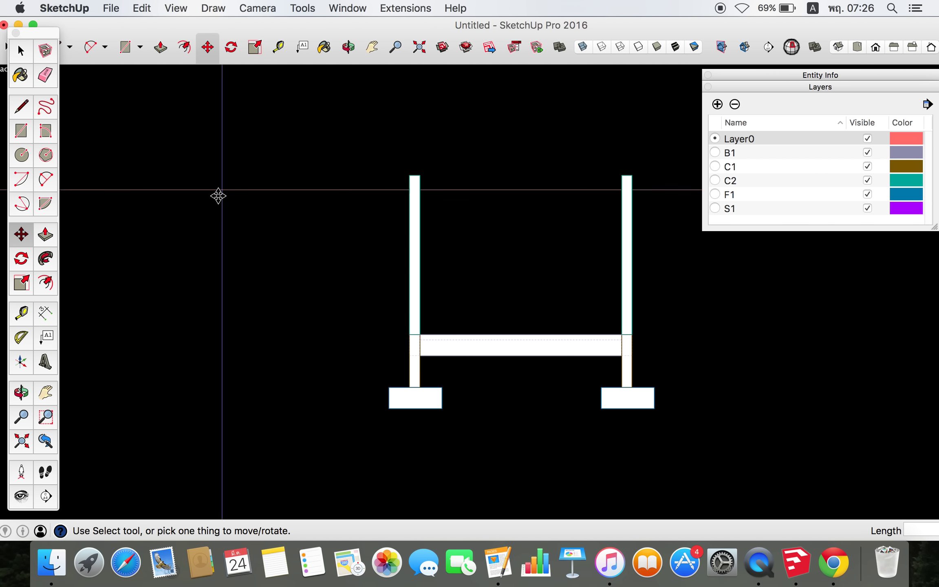
{"action": "scroll", "coordinate": [503, 243], "scroll_direction": "up", "scroll_amount": 2}
{"action": "scroll", "coordinate": [488, 299], "scroll_direction": "down", "scroll_amount": 2}
{"action": "scroll", "coordinate": [486, 310], "scroll_direction": "down", "scroll_amount": 2}
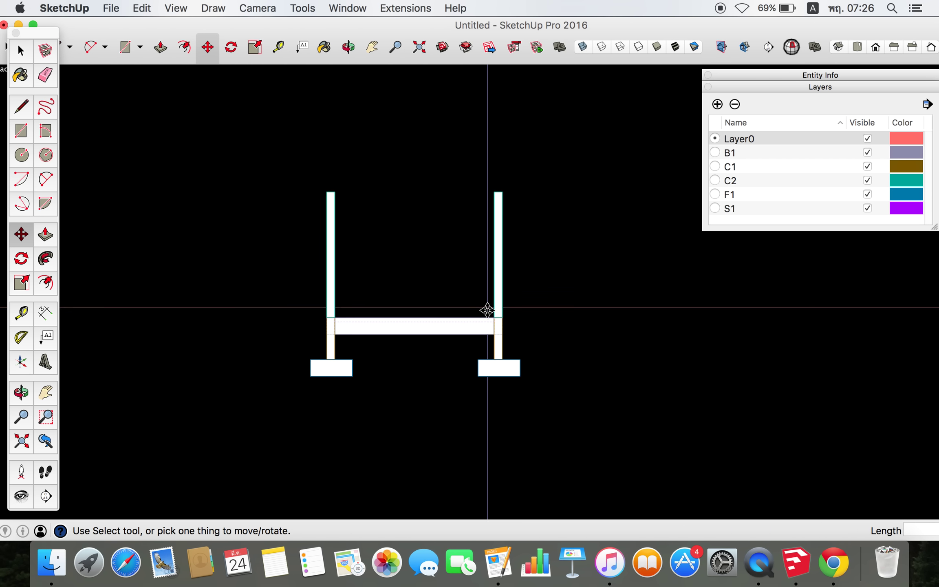
{"action": "scroll", "coordinate": [515, 199], "scroll_direction": "up", "scroll_amount": 2}
{"action": "scroll", "coordinate": [330, 239], "scroll_direction": "down", "scroll_amount": 2}
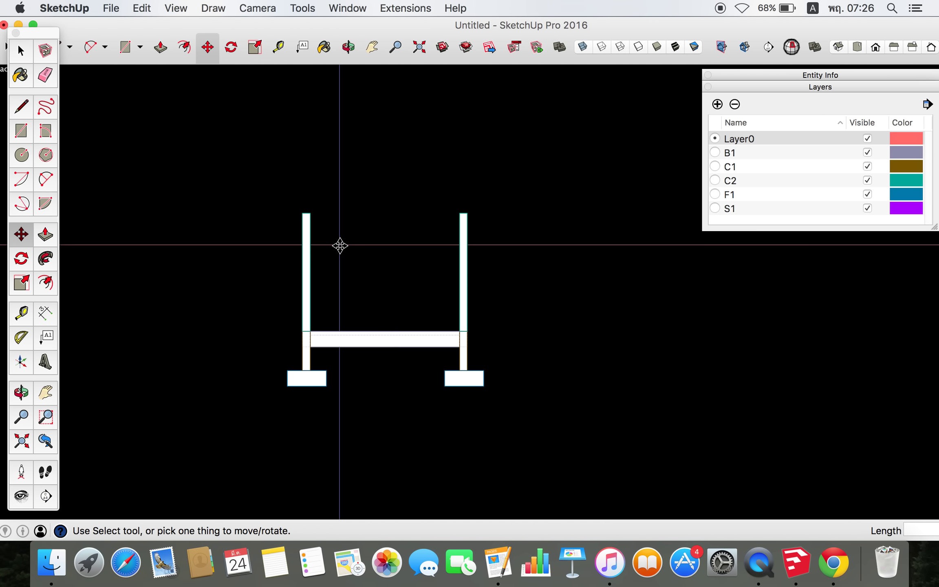
{"action": "mouse_move", "coordinate": [330, 239]}
{"action": "middle_mouse_down"}
{"action": "mouse_move", "coordinate": [464, 292]}
{"action": "mouse_move", "coordinate": [417, 329]}
{"action": "mouse_move", "coordinate": [125, 341]}
{"action": "middle_mouse_up"}
{"action": "key", "text": "m"}
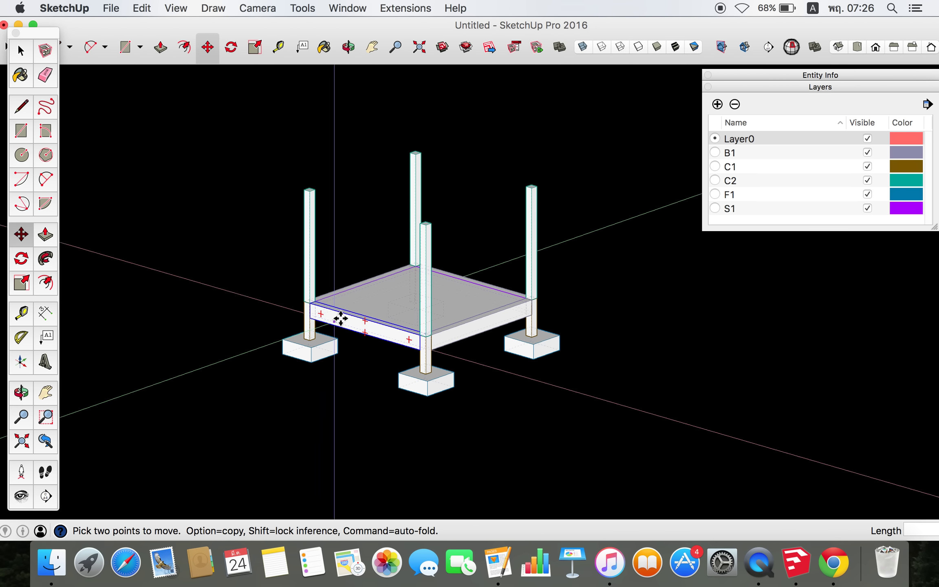
{"action": "scroll", "coordinate": [345, 312], "scroll_direction": "up", "scroll_amount": 2}
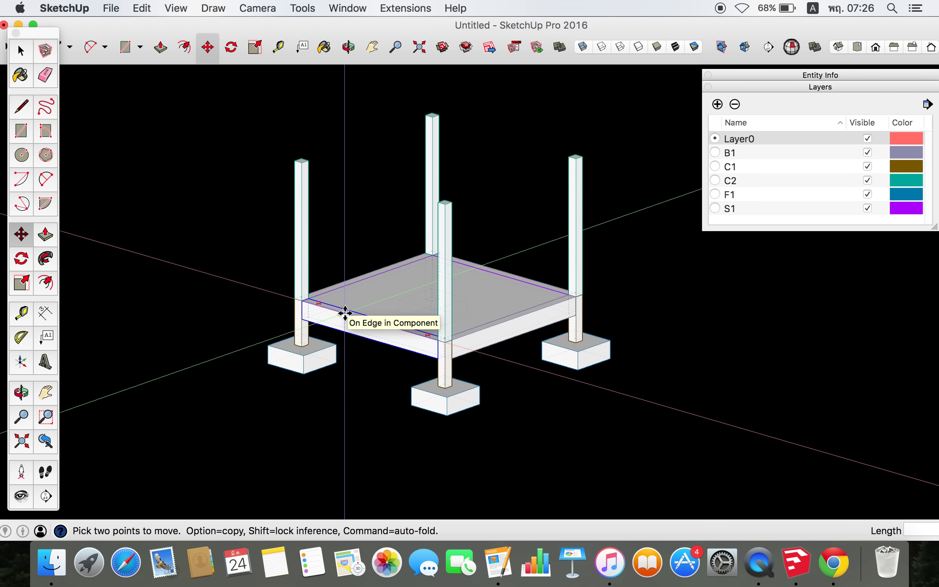
{"action": "scroll", "coordinate": [344, 313], "scroll_direction": "down", "scroll_amount": 1}
{"action": "scroll", "coordinate": [352, 268], "scroll_direction": "down", "scroll_amount": 1}
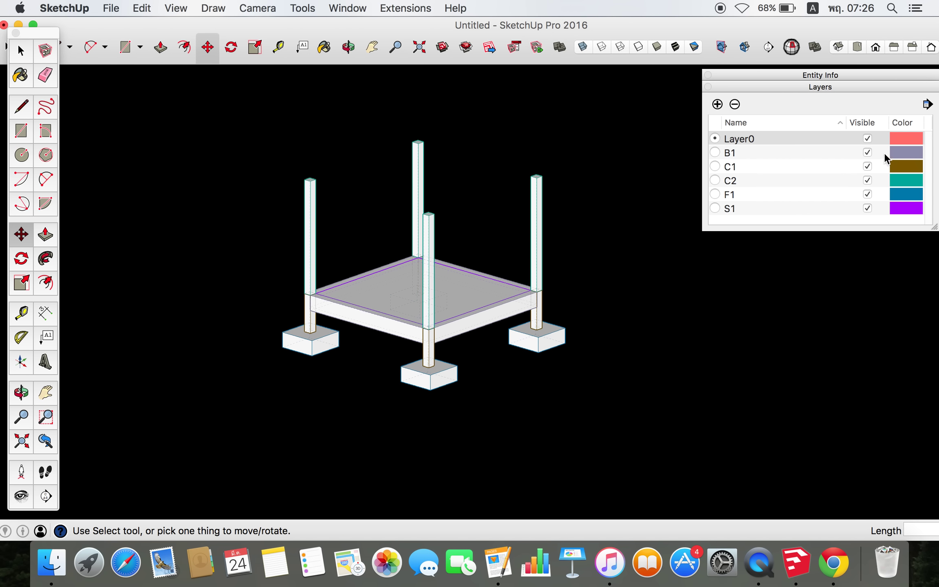
Pick 0065_Lime for Layer0's colour, close the Colors window, and orbit toward the front-left
{"action": "left_click", "coordinate": [902, 139]}
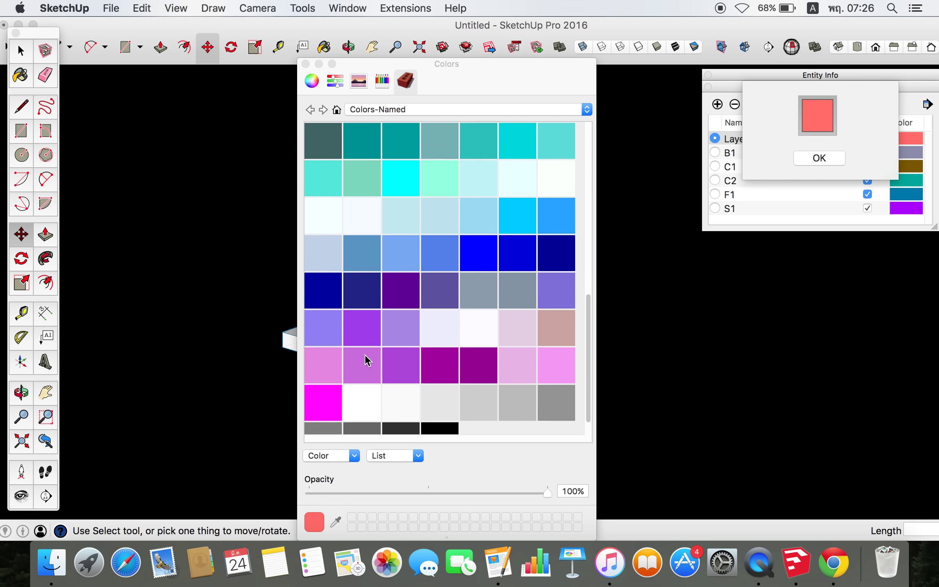
{"action": "scroll", "coordinate": [364, 354], "scroll_direction": "up", "scroll_amount": 5}
{"action": "left_click", "coordinate": [366, 139]}
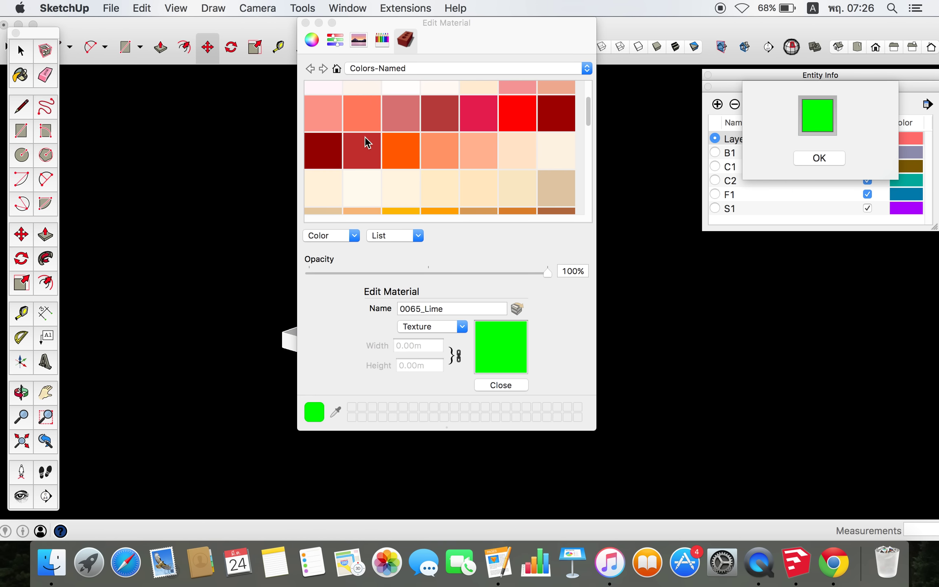
{"action": "left_click", "coordinate": [305, 31]}
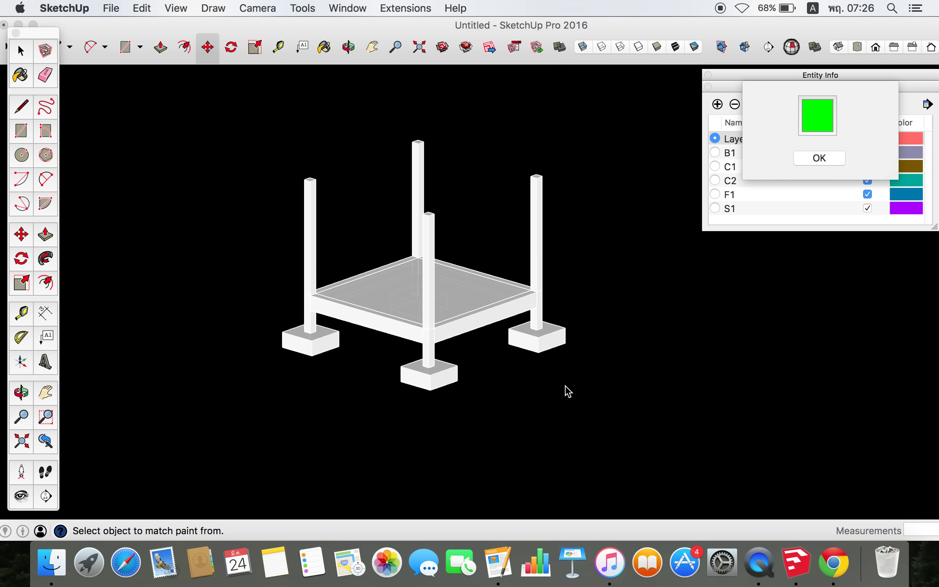
{"action": "mouse_move", "coordinate": [564, 390]}
{"action": "middle_mouse_down"}
{"action": "mouse_move", "coordinate": [476, 372]}
{"action": "mouse_move", "coordinate": [635, 350]}
{"action": "middle_mouse_up"}
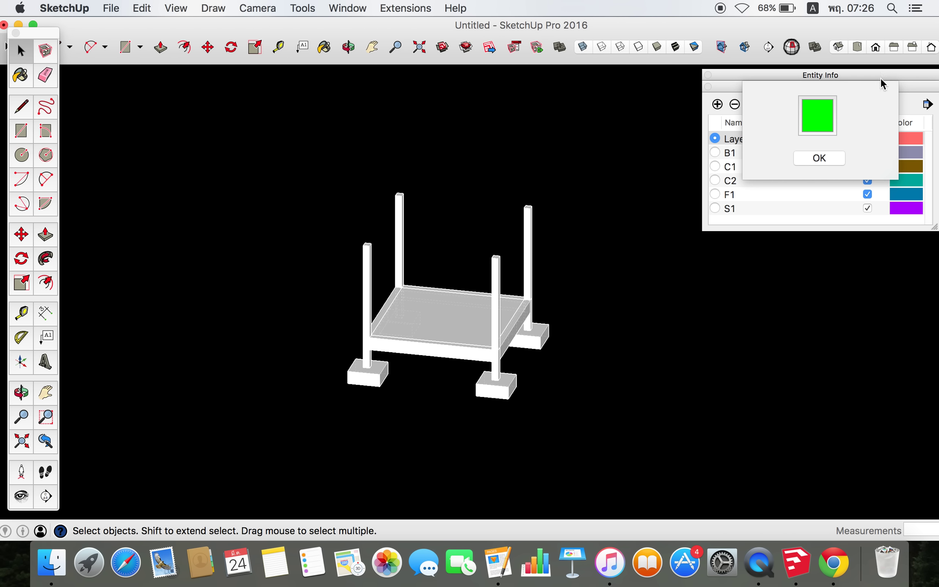
{"action": "mouse_move", "coordinate": [636, 228]}
{"action": "middle_mouse_down"}
{"action": "mouse_move", "coordinate": [575, 281]}
{"action": "mouse_move", "coordinate": [463, 305]}
{"action": "middle_mouse_up"}
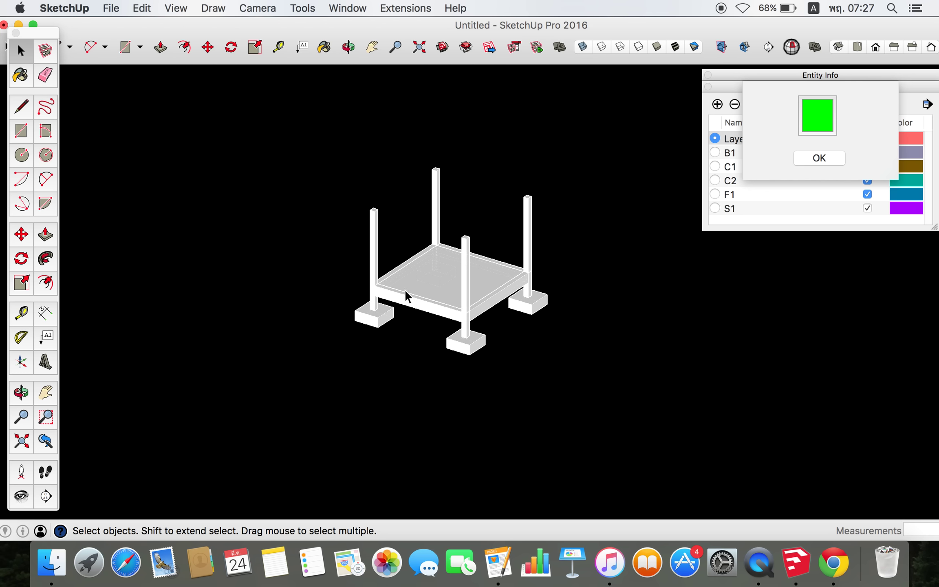
Turn the drawing axes back on and orbit so the front footing sits near centre
{"action": "left_click", "coordinate": [171, 9]}
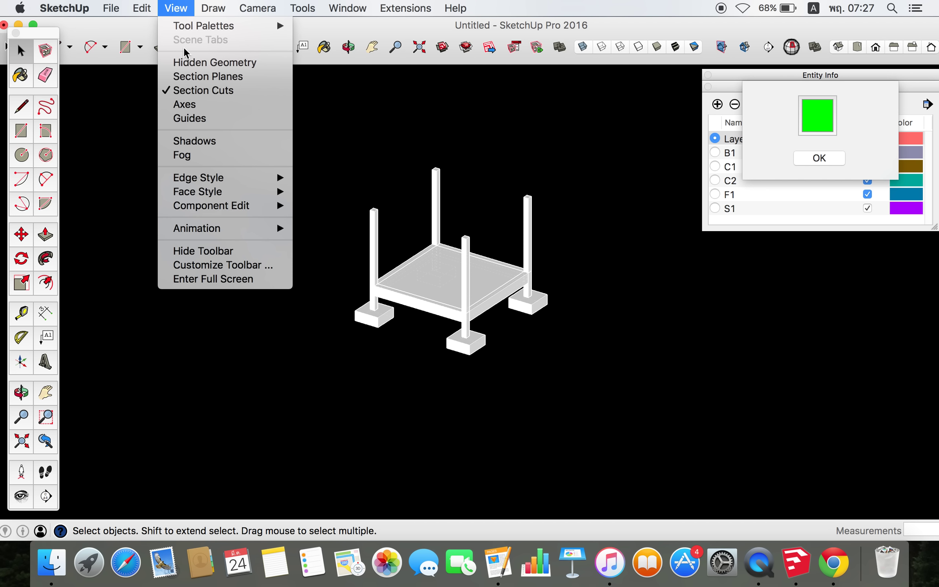
{"action": "left_click", "coordinate": [186, 107]}
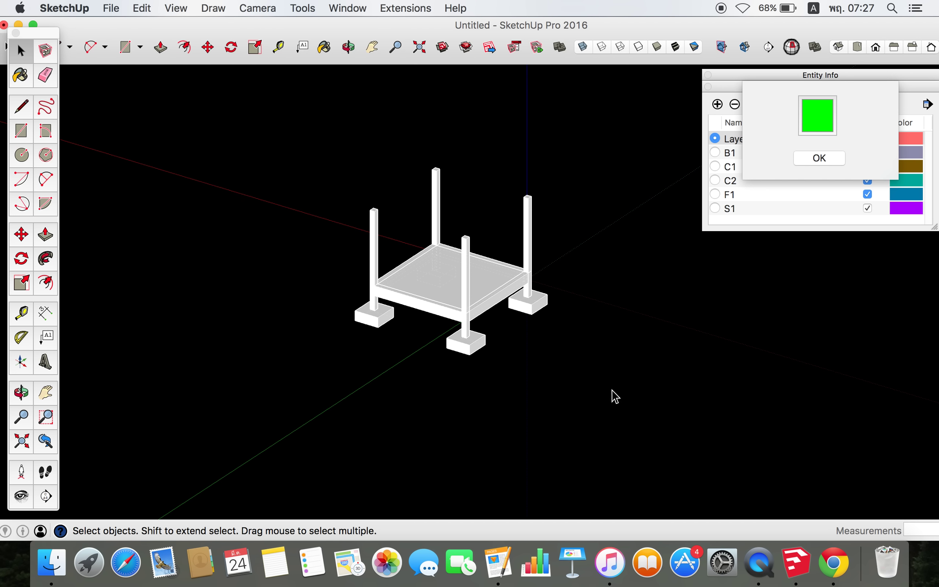
{"action": "scroll", "coordinate": [541, 293], "scroll_direction": "up", "scroll_amount": 5}
{"action": "scroll", "coordinate": [560, 315], "scroll_direction": "up", "scroll_amount": 4}
{"action": "mouse_move", "coordinate": [559, 314]}
{"action": "middle_mouse_down"}
{"action": "mouse_move", "coordinate": [224, 331]}
{"action": "mouse_move", "coordinate": [401, 275]}
{"action": "middle_mouse_up"}
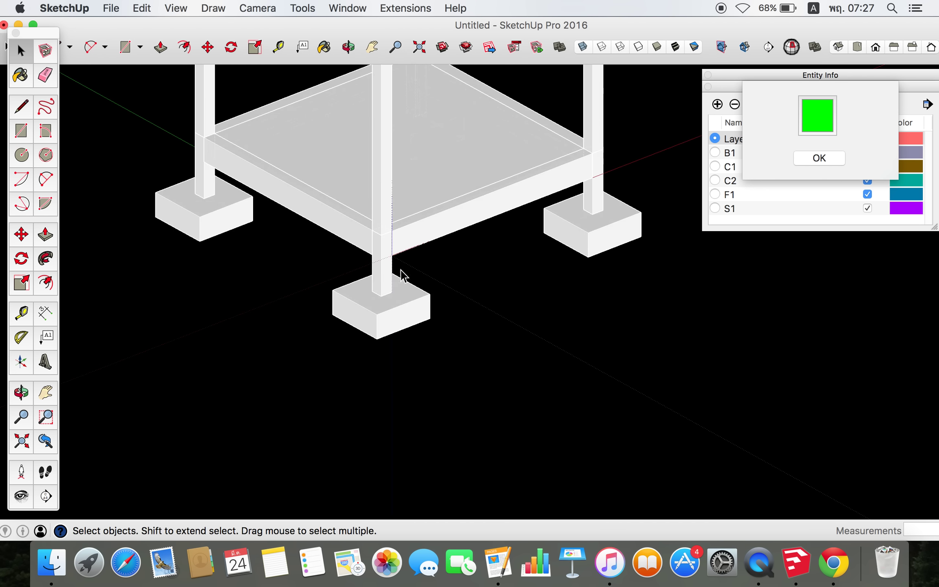
{"action": "scroll", "coordinate": [402, 274], "scroll_direction": "up", "scroll_amount": 4}
{"action": "scroll", "coordinate": [400, 261], "scroll_direction": "up", "scroll_amount": 2}
{"action": "scroll", "coordinate": [411, 260], "scroll_direction": "down", "scroll_amount": 3}
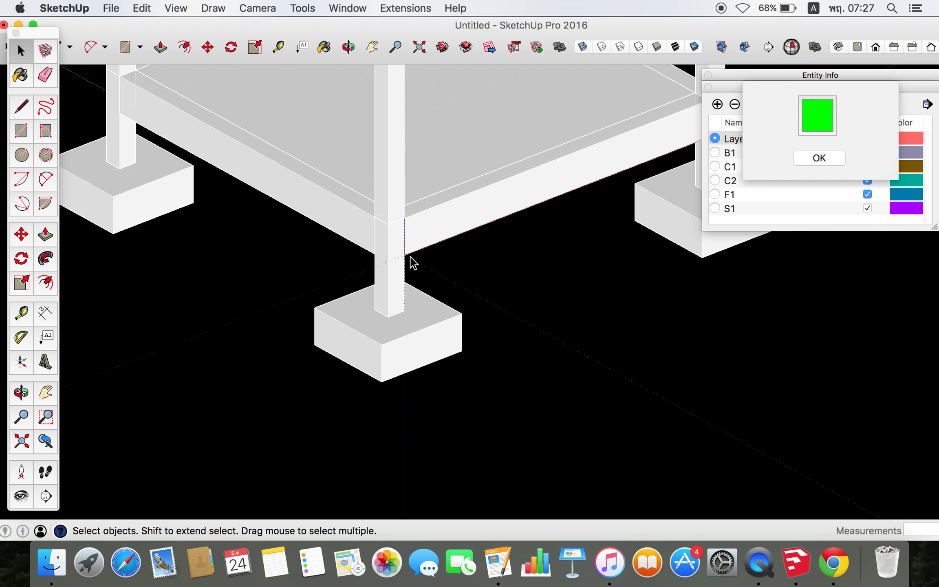
{"action": "scroll", "coordinate": [410, 261], "scroll_direction": "down", "scroll_amount": 3}
{"action": "scroll", "coordinate": [409, 263], "scroll_direction": "down", "scroll_amount": 2}
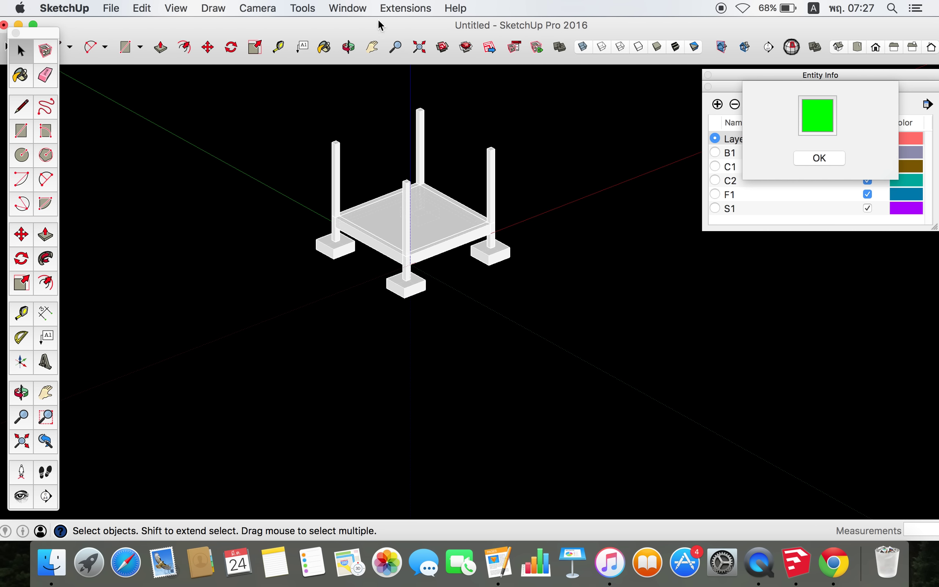
Switch to the Front view in Wireframe style and confirm lime green as Layer0's colour
{"action": "left_click", "coordinate": [878, 48]}
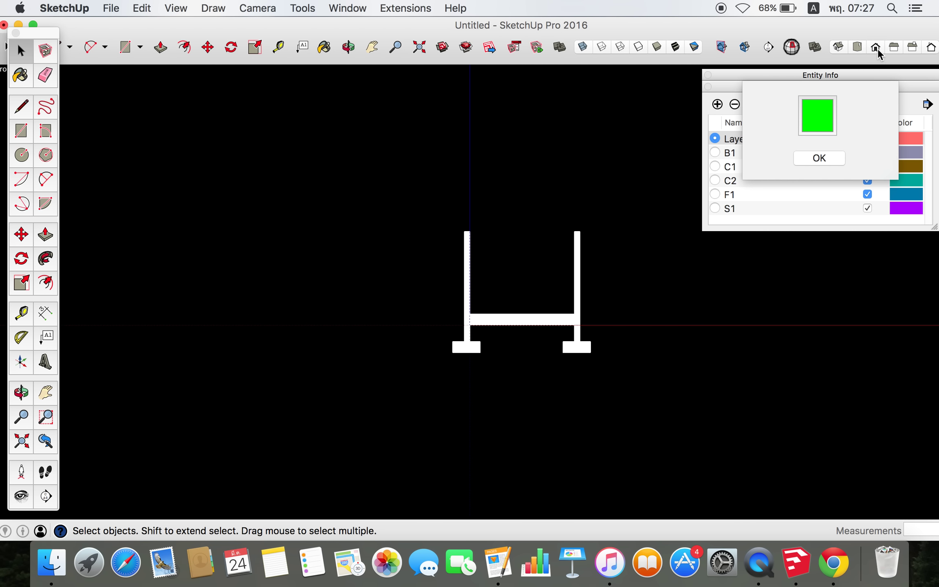
{"action": "scroll", "coordinate": [587, 314], "scroll_direction": "up", "scroll_amount": 4}
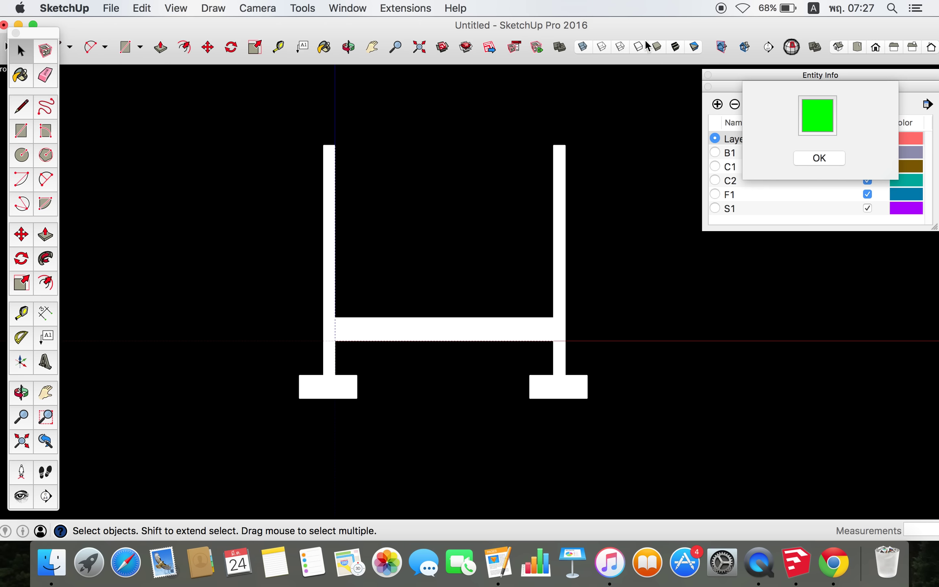
{"action": "left_click", "coordinate": [620, 47]}
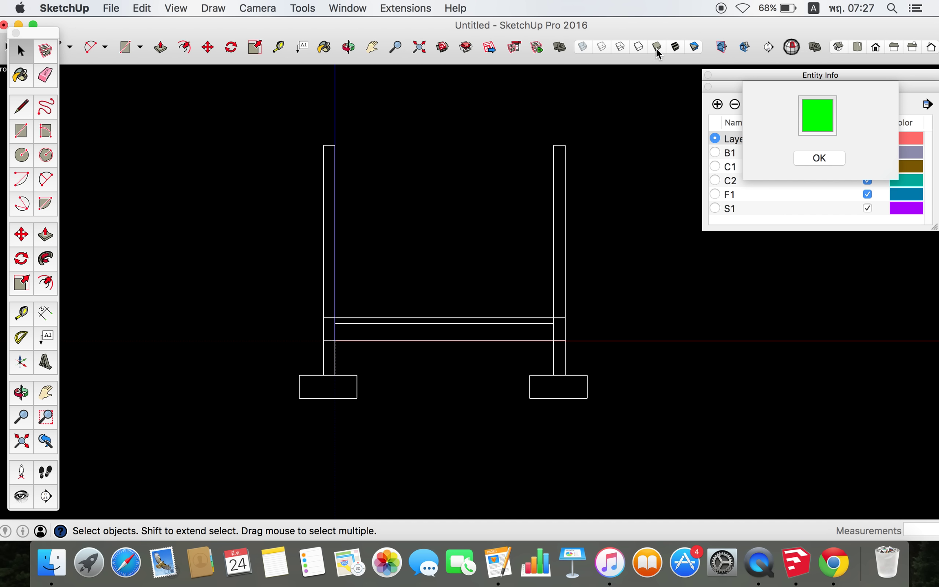
{"action": "left_click", "coordinate": [694, 48]}
{"action": "left_click", "coordinate": [675, 47]}
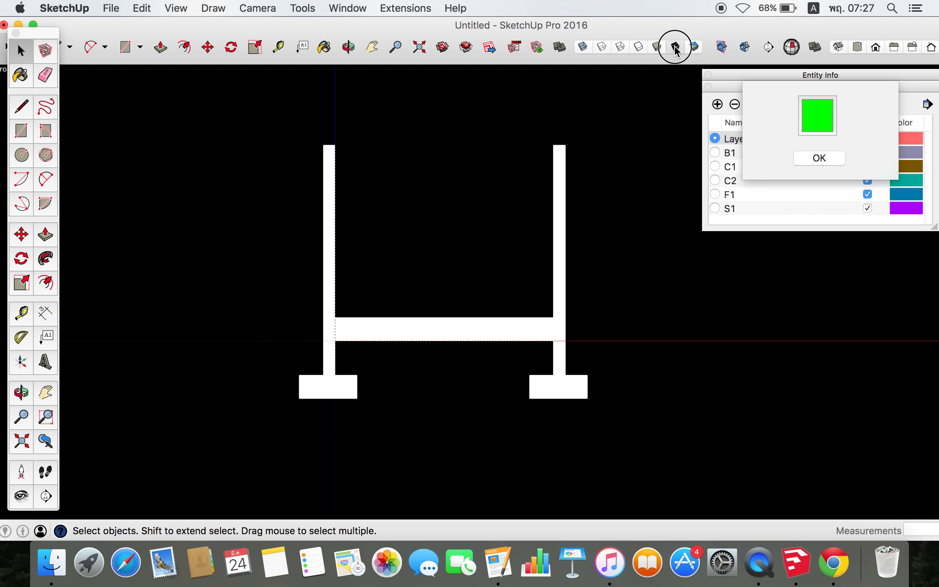
{"action": "left_click", "coordinate": [621, 47]}
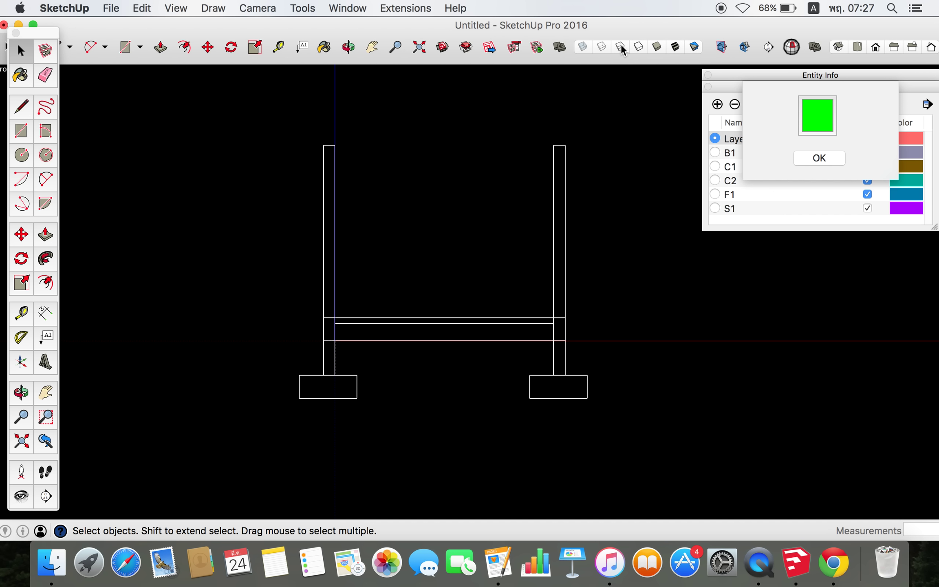
{"action": "left_click", "coordinate": [806, 161]}
Turn on Color by Layer and label the right footing's corner '~ 4.38m, -0.40m, -0.60m'
{"action": "left_click", "coordinate": [926, 105]}
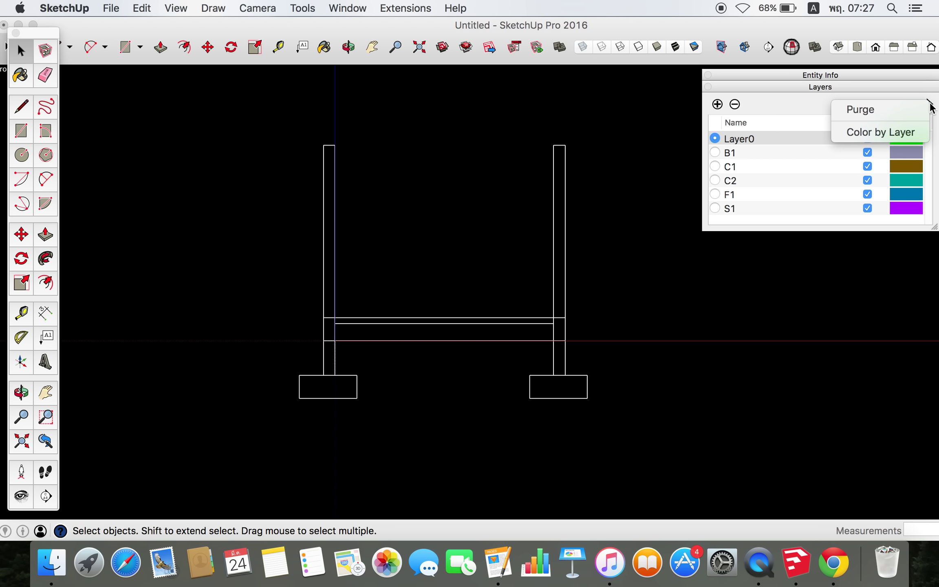
{"action": "left_click", "coordinate": [895, 132]}
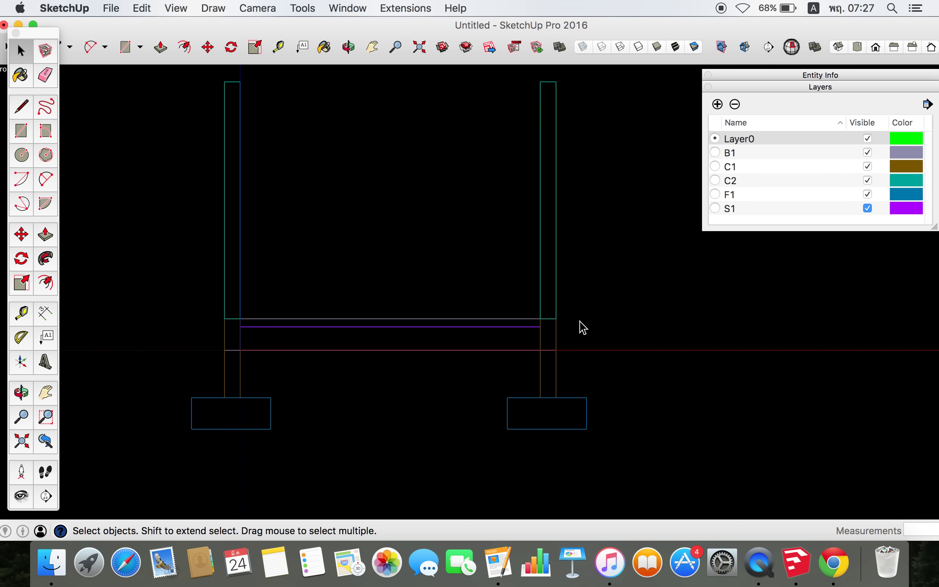
{"action": "scroll", "coordinate": [587, 320], "scroll_direction": "up", "scroll_amount": 2}
{"action": "left_click", "coordinate": [580, 402]}
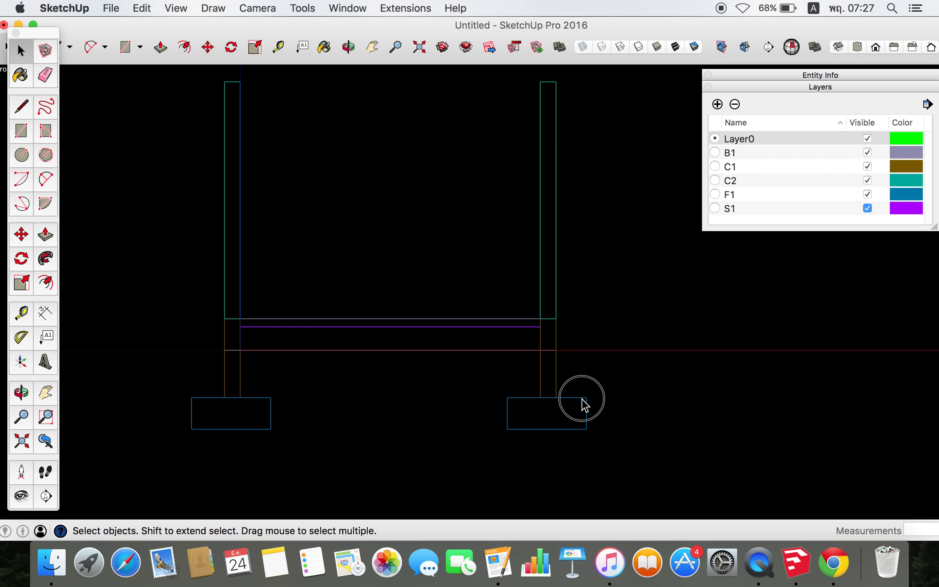
{"action": "double_click", "coordinate": [582, 401]}
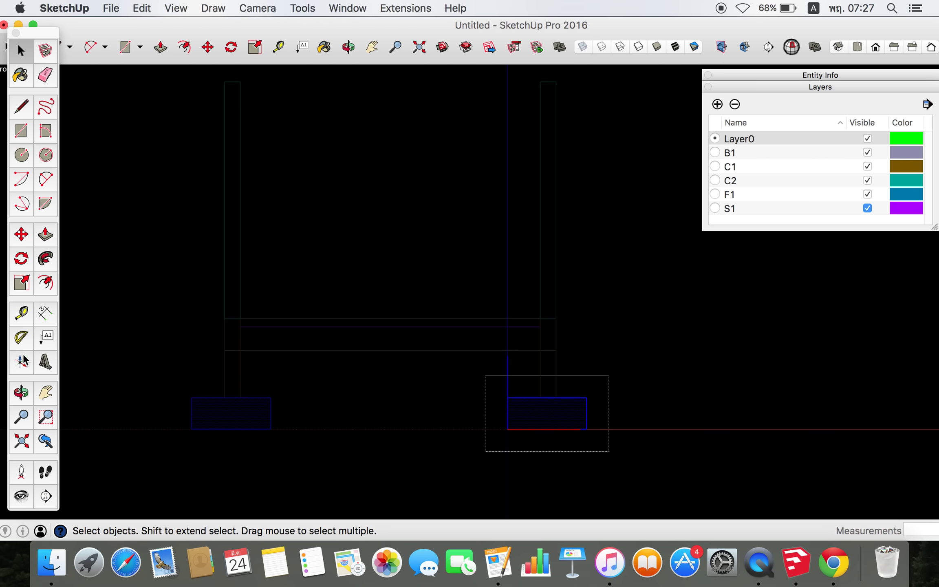
{"action": "left_click", "coordinate": [45, 336]}
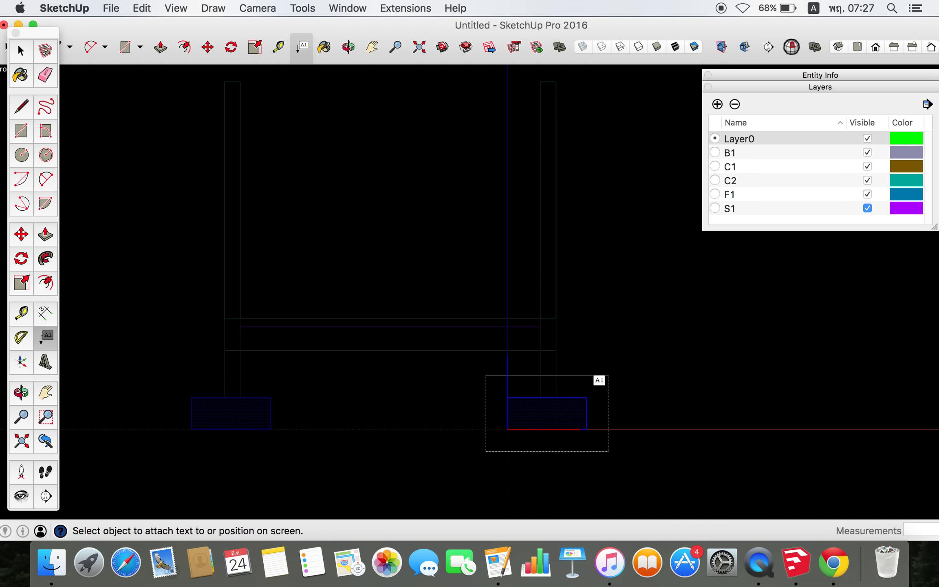
{"action": "left_click", "coordinate": [586, 397]}
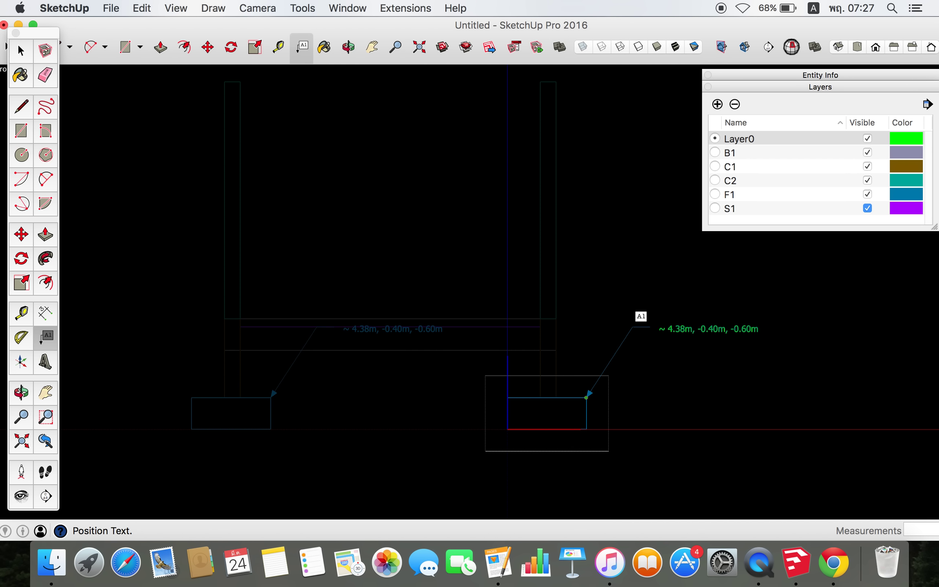
{"action": "left_click", "coordinate": [632, 325]}
{"action": "left_click", "coordinate": [701, 447]}
{"action": "key", "text": "space"}
Open the column group and try placing a leader text at its endpoint, then retry
{"action": "scroll", "coordinate": [557, 426], "scroll_direction": "down", "scroll_amount": 2}
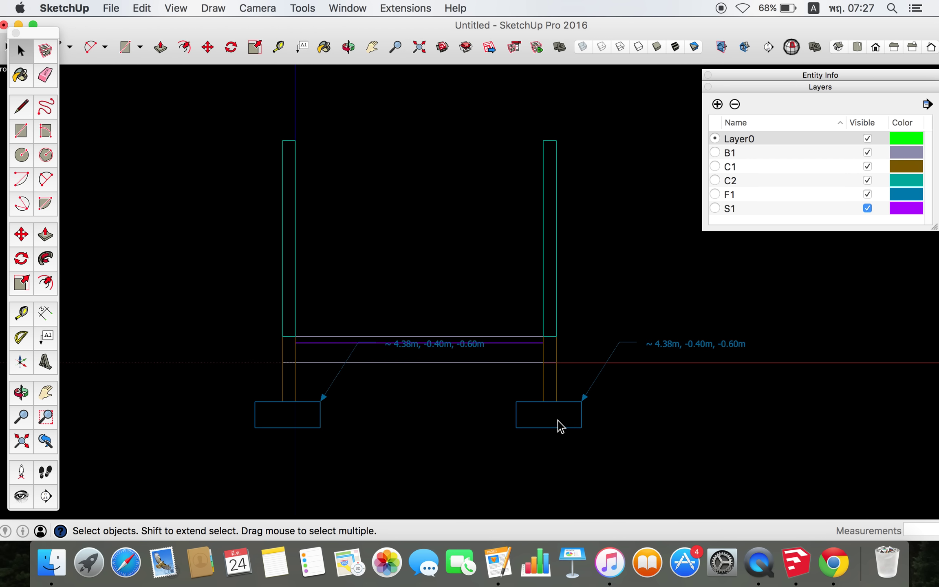
{"action": "scroll", "coordinate": [656, 346], "scroll_direction": "up", "scroll_amount": 3}
{"action": "scroll", "coordinate": [656, 346], "scroll_direction": "up", "scroll_amount": 2}
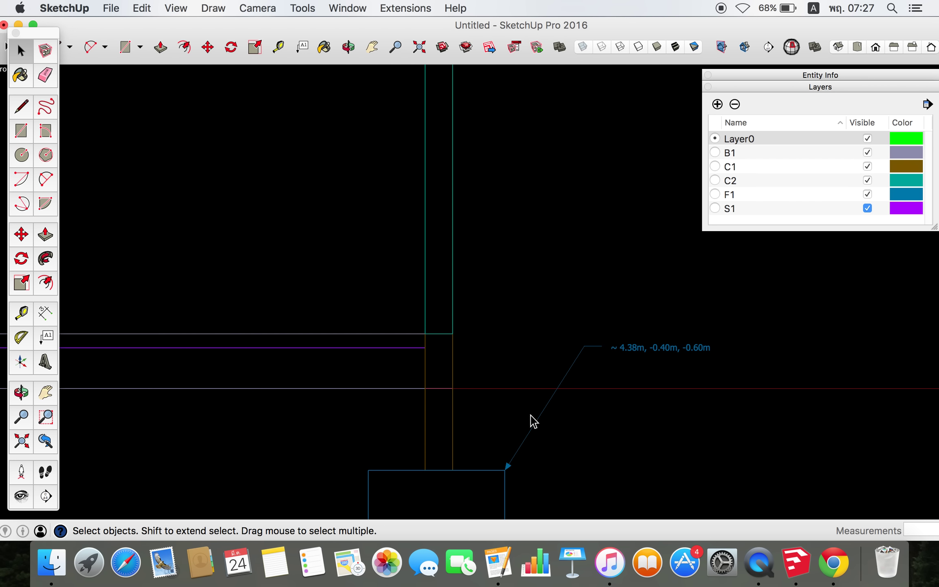
{"action": "scroll", "coordinate": [509, 406], "scroll_direction": "down", "scroll_amount": 1}
{"action": "double_click", "coordinate": [456, 371]}
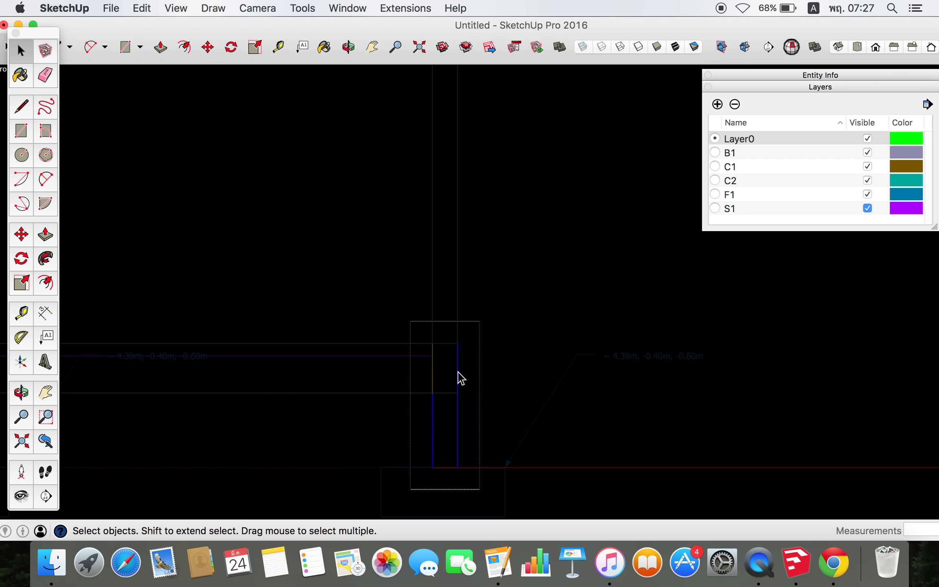
{"action": "left_click", "coordinate": [46, 340]}
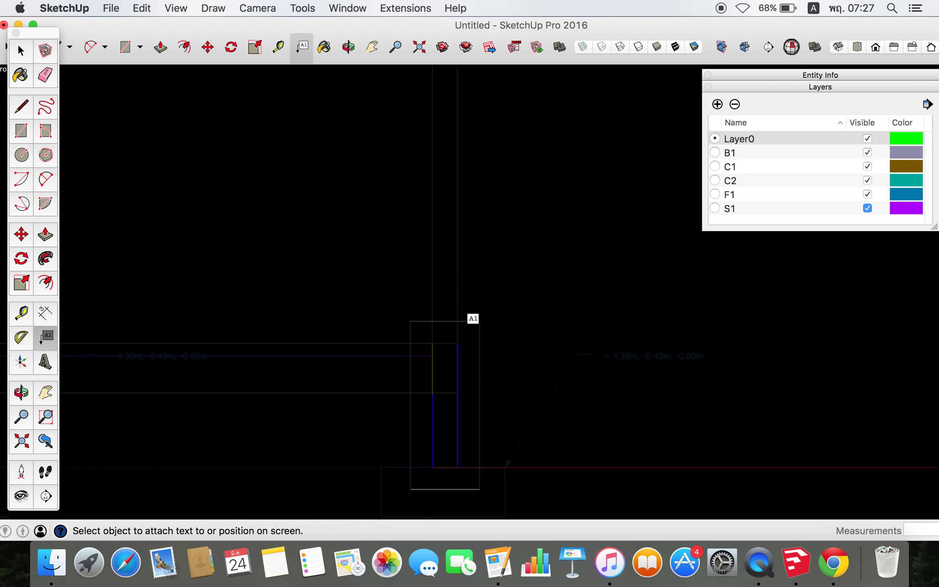
{"action": "left_click", "coordinate": [457, 343]}
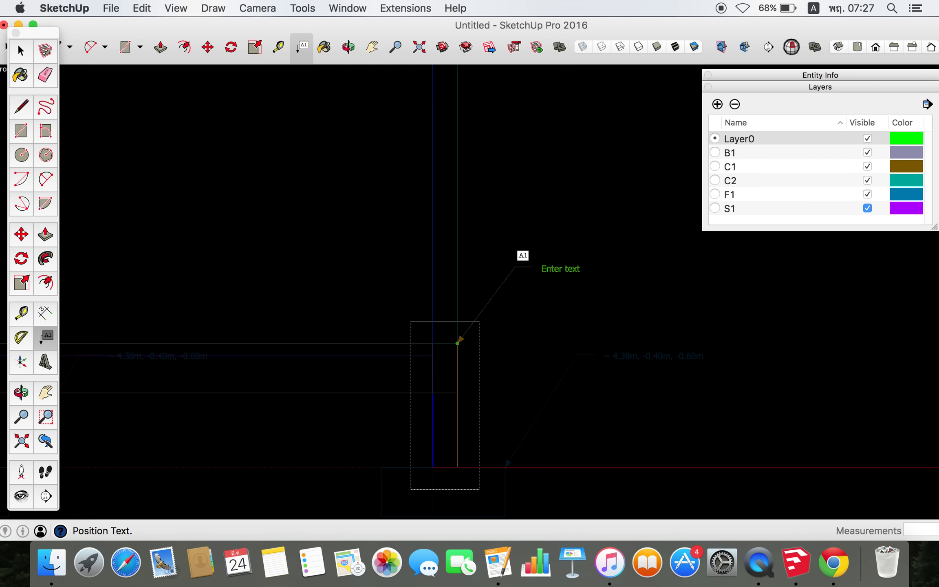
{"action": "key", "text": "space"}
{"action": "scroll", "coordinate": [463, 400], "scroll_direction": "up", "scroll_amount": 1}
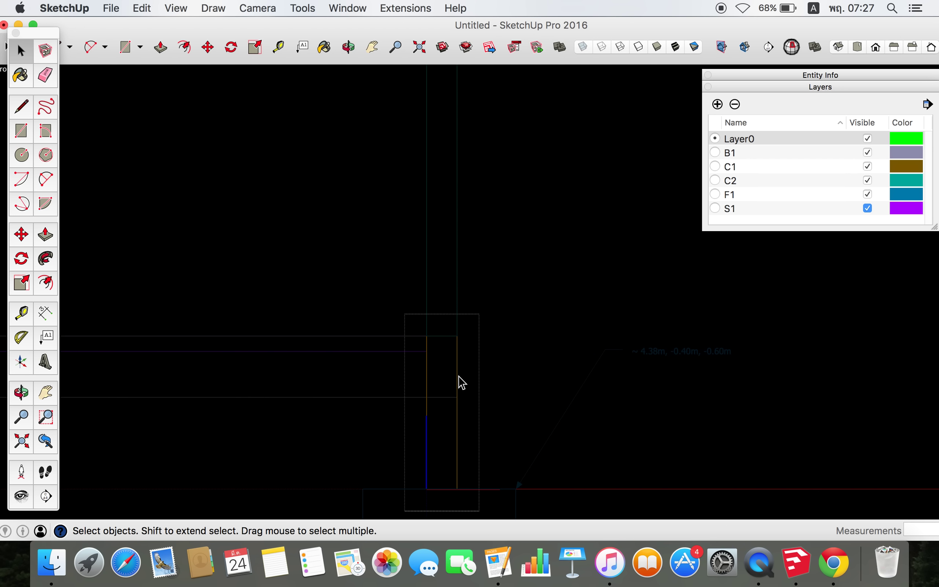
{"action": "left_click", "coordinate": [48, 341]}
{"action": "scroll", "coordinate": [503, 321], "scroll_direction": "up", "scroll_amount": 1}
Attempt a leader label at the column endpoint, then cancel it
{"action": "scroll", "coordinate": [446, 339], "scroll_direction": "up", "scroll_amount": 2}
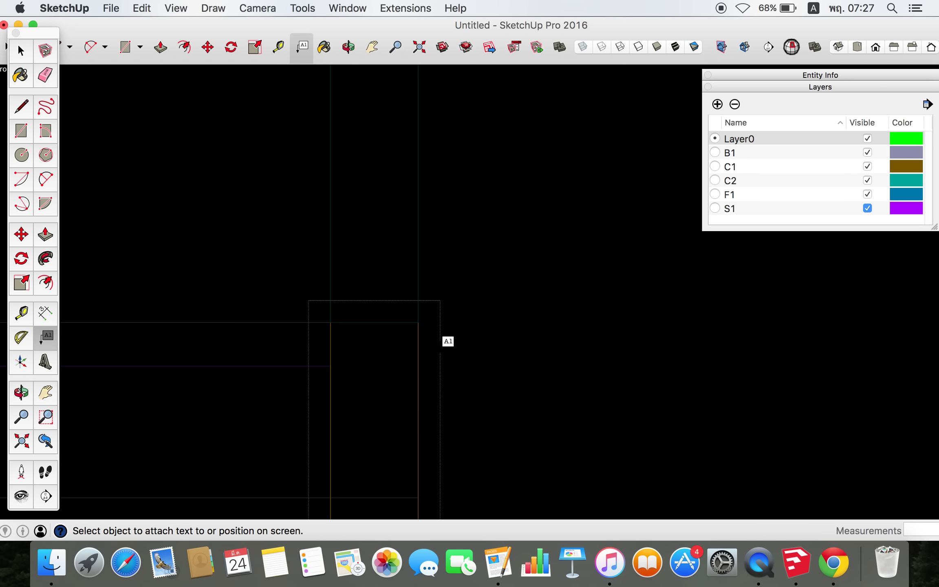
{"action": "double_click", "coordinate": [417, 329]}
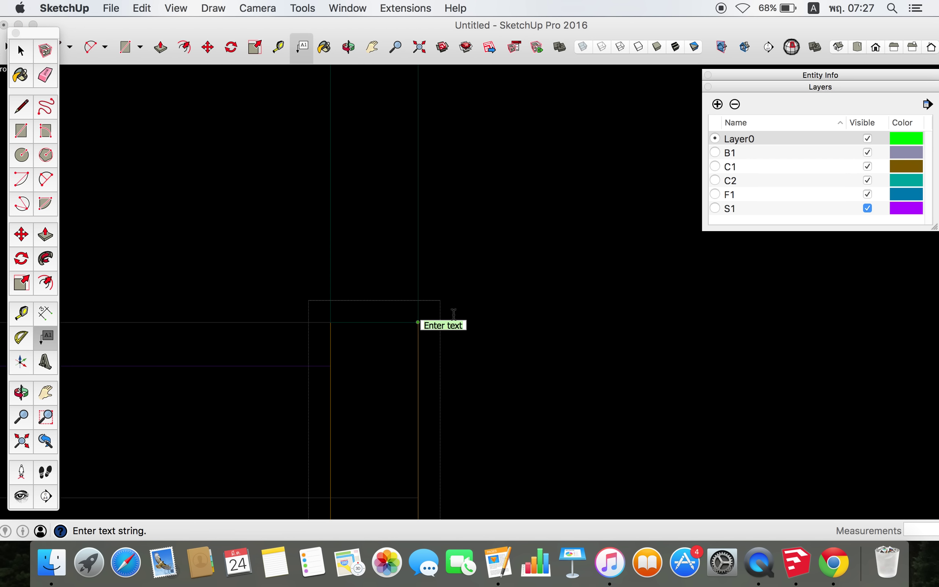
{"action": "key", "text": "Escape"}
{"action": "key", "text": "space"}
{"action": "scroll", "coordinate": [471, 317], "scroll_direction": "down", "scroll_amount": 1}
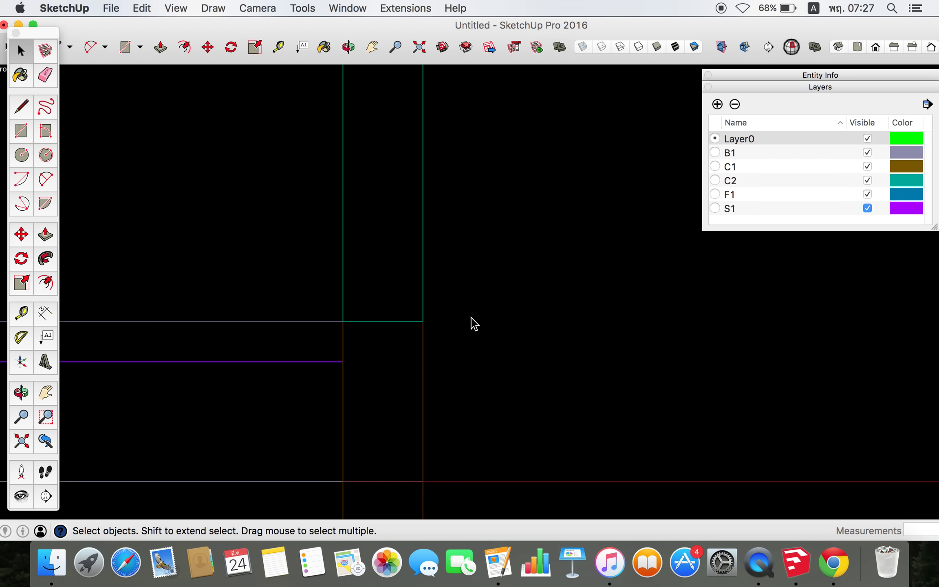
Draw a short line from the column's top corner straight to the right
{"action": "left_click", "coordinate": [423, 376]}
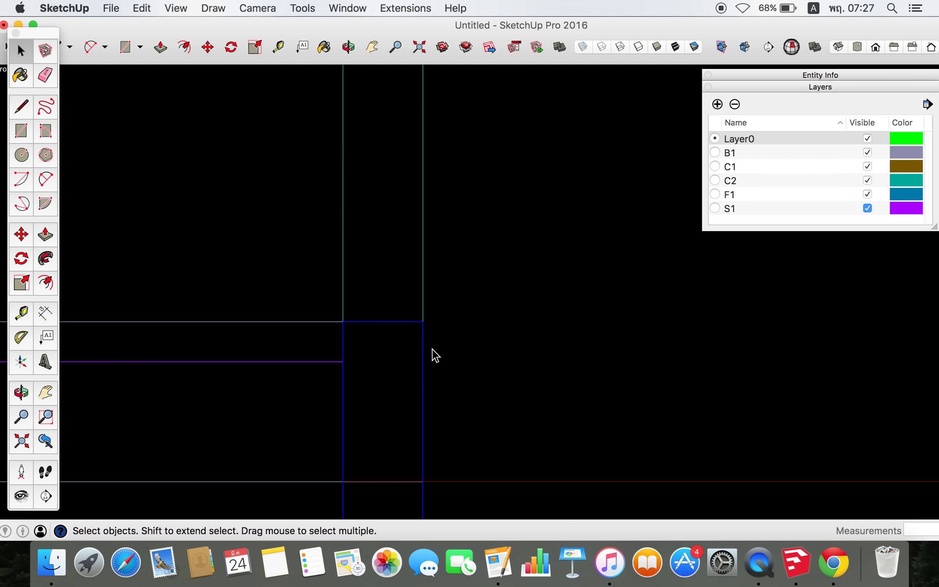
{"action": "key", "text": "l"}
{"action": "left_click", "coordinate": [424, 321]}
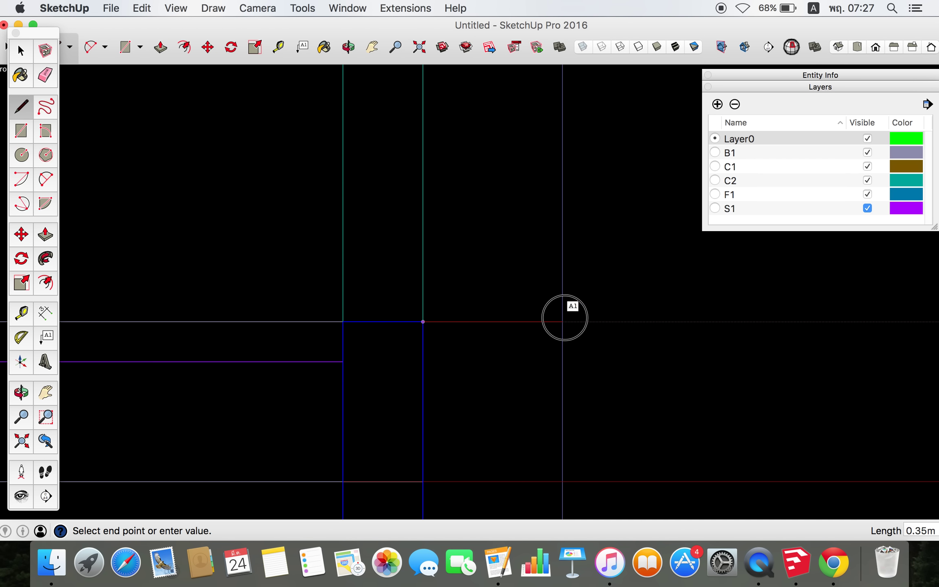
{"action": "left_click", "coordinate": [563, 321]}
{"action": "key", "text": "space"}
{"action": "scroll", "coordinate": [521, 327], "scroll_direction": "down", "scroll_amount": 1}
Try a label at the new line's end, cancel it, and return to the Front view
{"action": "left_click", "coordinate": [45, 336]}
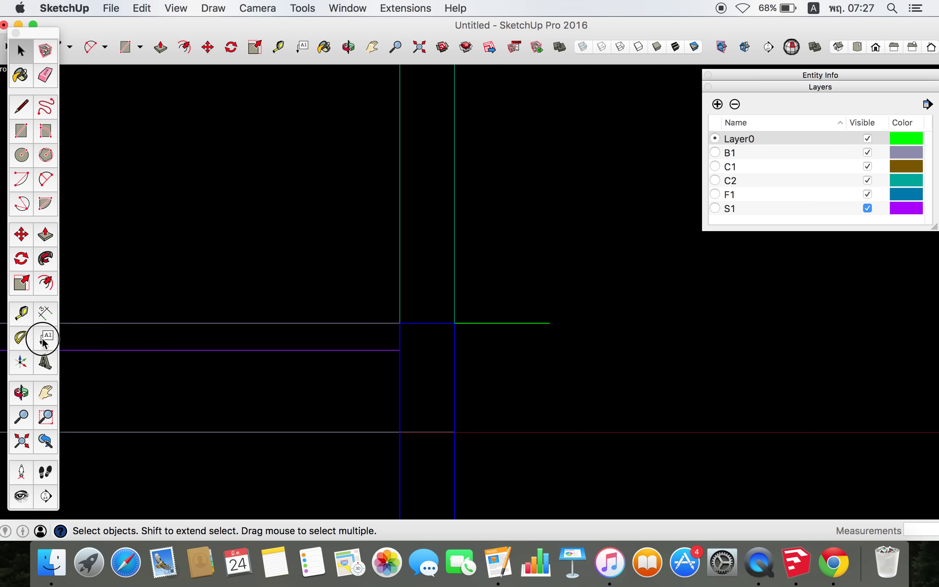
{"action": "left_click", "coordinate": [550, 323]}
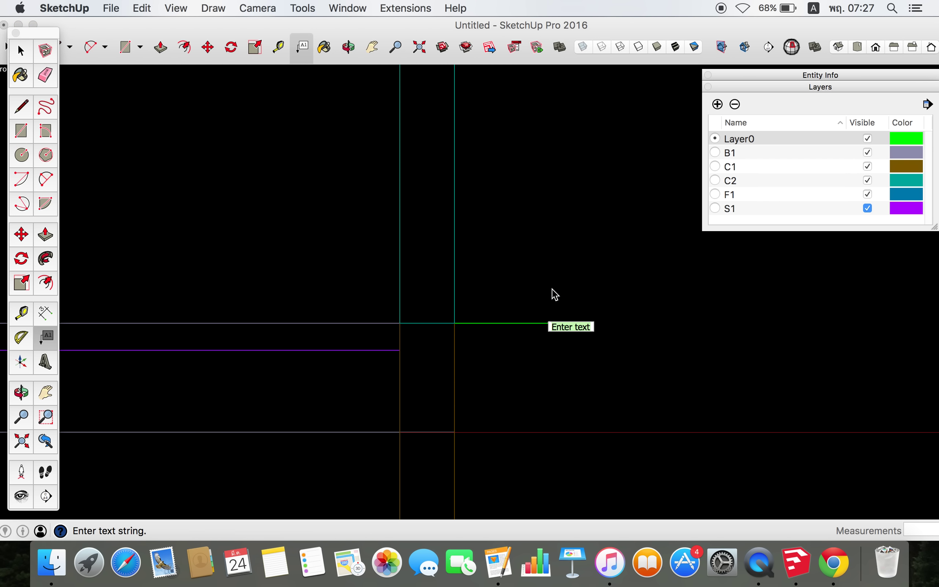
{"action": "key", "text": "Escape"}
{"action": "key", "text": "space"}
{"action": "scroll", "coordinate": [474, 329], "scroll_direction": "down", "scroll_amount": 1}
{"action": "scroll", "coordinate": [474, 329], "scroll_direction": "down", "scroll_amount": 2}
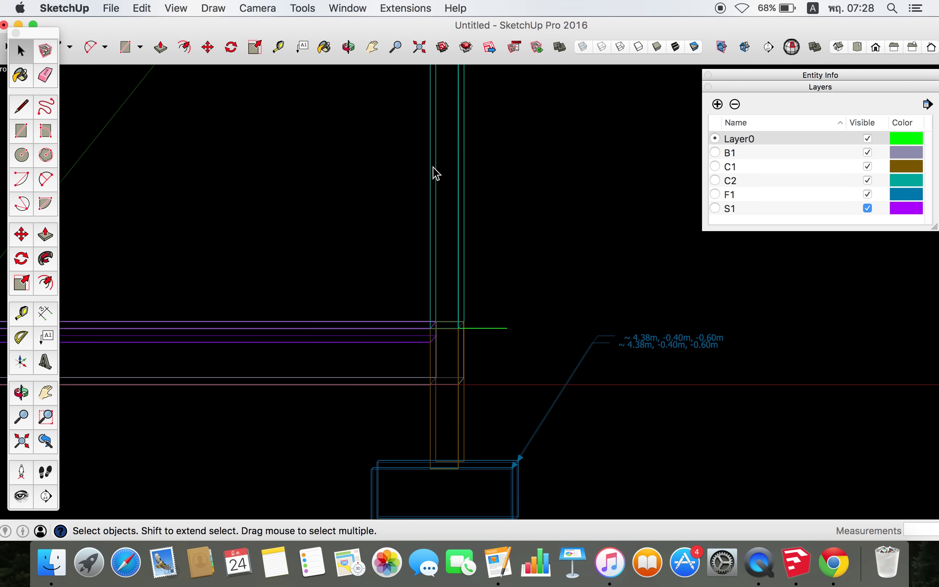
{"action": "left_click", "coordinate": [877, 47]}
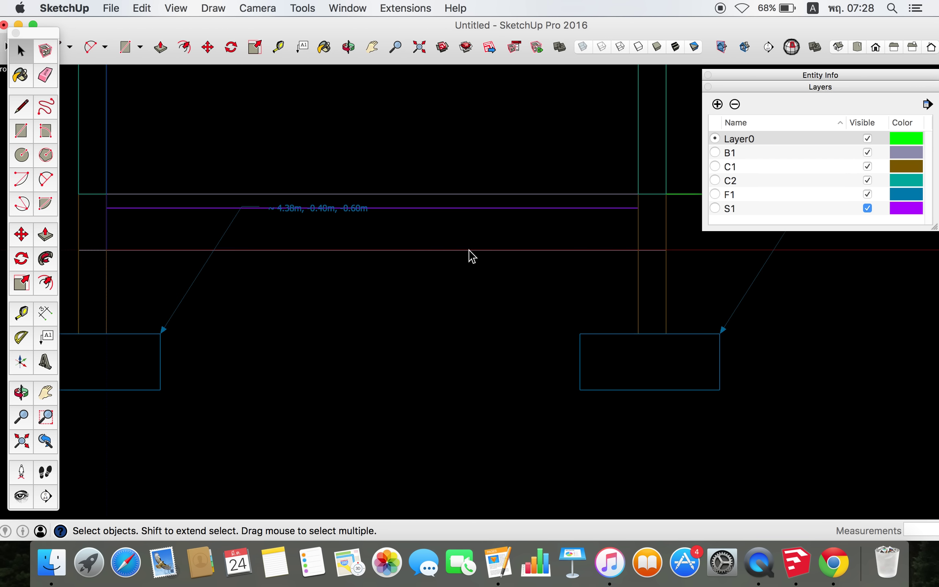
{"action": "scroll", "coordinate": [211, 377], "scroll_direction": "down", "scroll_amount": 2}
{"action": "scroll", "coordinate": [587, 218], "scroll_direction": "up", "scroll_amount": 2}
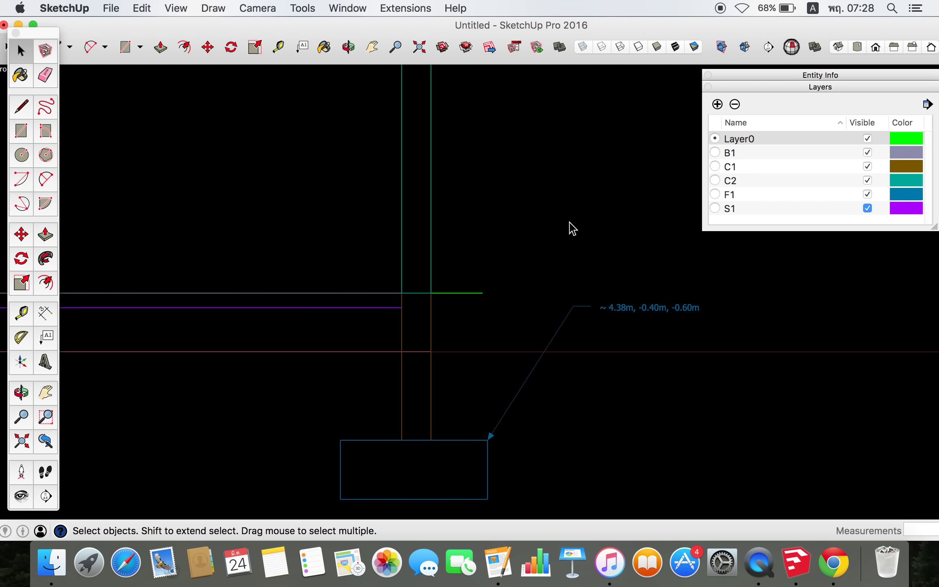
Add a leader label '4.35m, 0.20m, 0.40m' at the green line's endpoint, placed up-right
{"action": "left_click", "coordinate": [46, 335]}
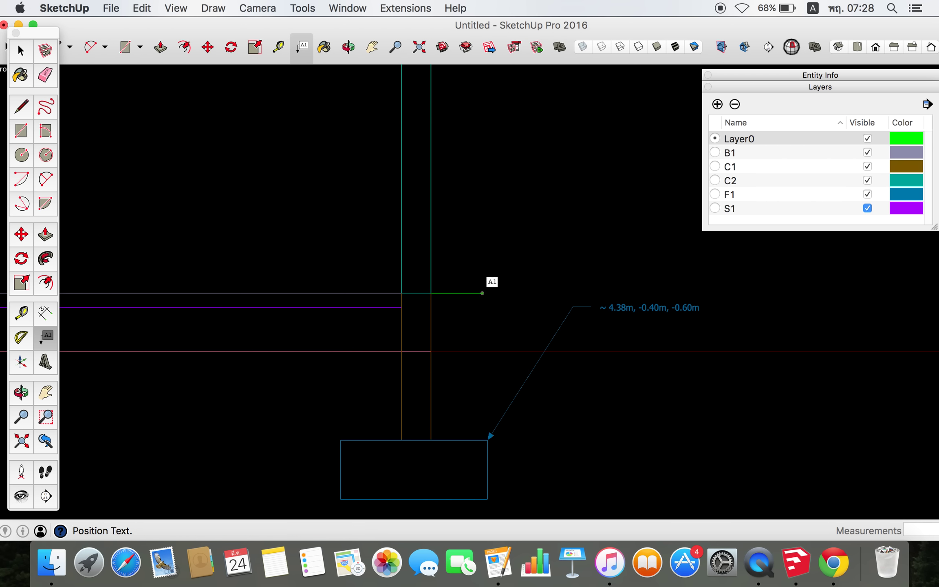
{"action": "left_click", "coordinate": [482, 293]}
{"action": "left_click", "coordinate": [545, 233]}
{"action": "key", "text": "space"}
{"action": "scroll", "coordinate": [545, 246], "scroll_direction": "down", "scroll_amount": 1}
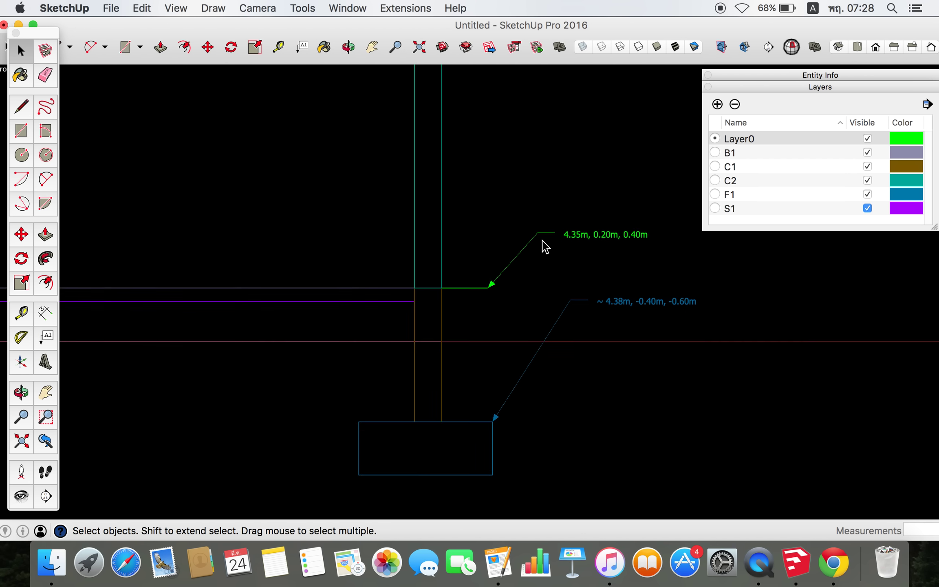
{"action": "scroll", "coordinate": [545, 285], "scroll_direction": "down", "scroll_amount": 2}
{"action": "scroll", "coordinate": [489, 309], "scroll_direction": "down", "scroll_amount": 1}
{"action": "scroll", "coordinate": [440, 293], "scroll_direction": "up", "scroll_amount": 2}
{"action": "scroll", "coordinate": [391, 320], "scroll_direction": "down", "scroll_amount": 1}
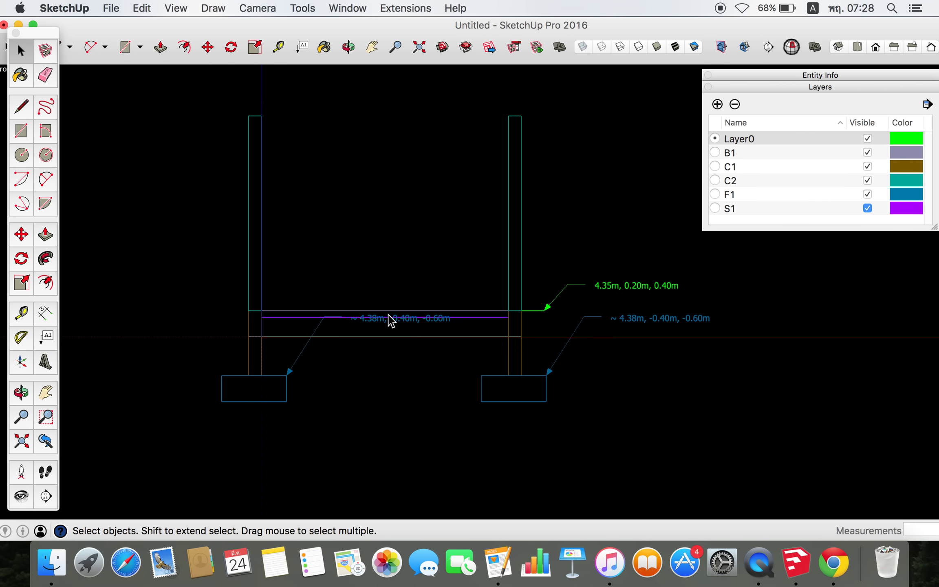
{"action": "scroll", "coordinate": [246, 181], "scroll_direction": "up", "scroll_amount": 1}
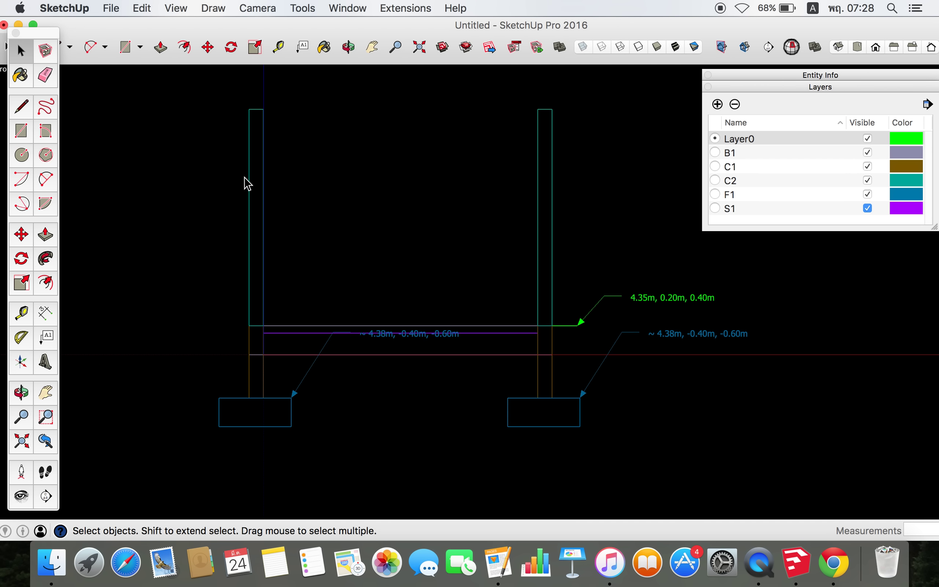